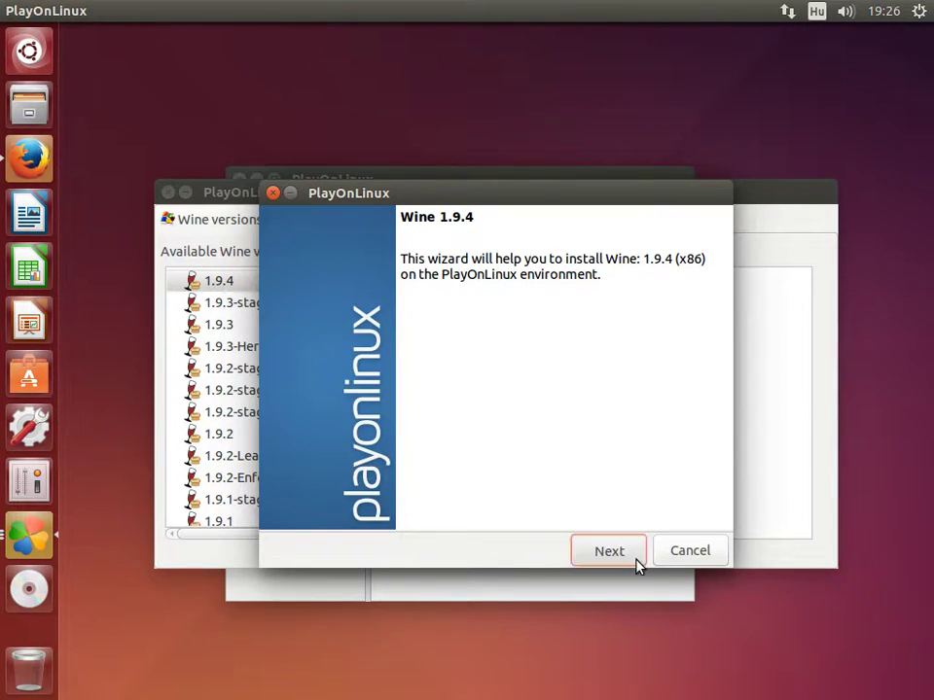
# Step: Proceed with the Wine 1.9.4 (x86) installation and close the Wine versions manager
pyautogui.click(637, 562)
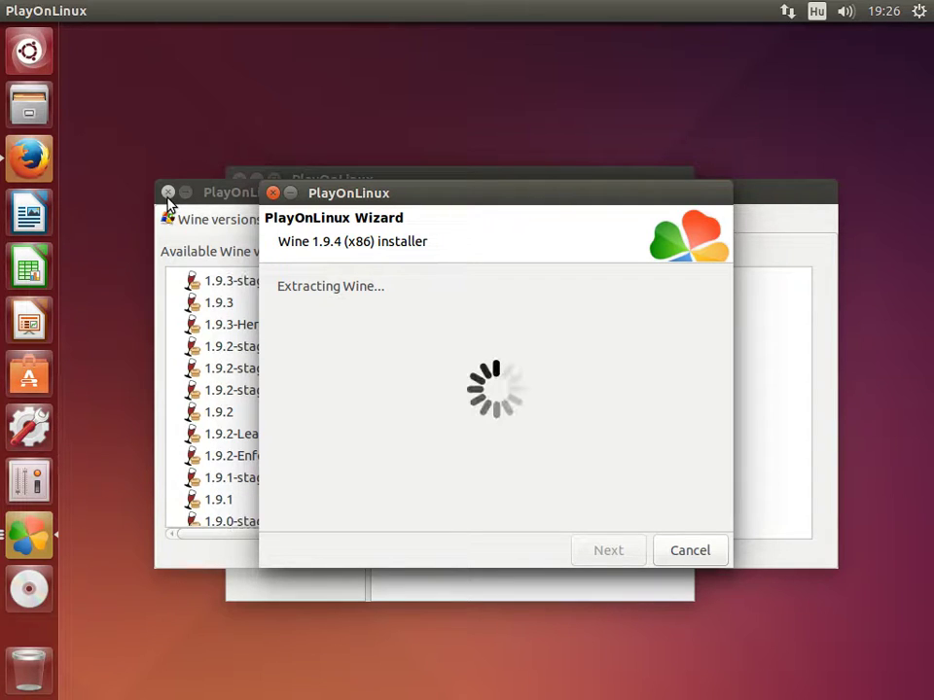
pyautogui.click(168, 193)
# Step: Start the manual installation wizard for a non-listed program and continue past its introductory notices
pyautogui.click(394, 248)
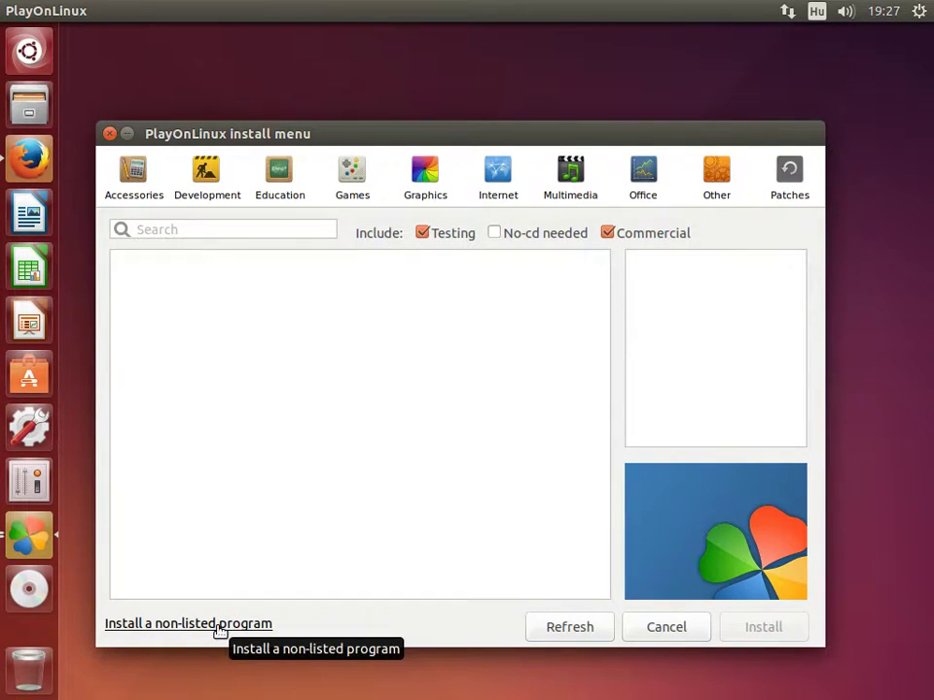
pyautogui.click(217, 627)
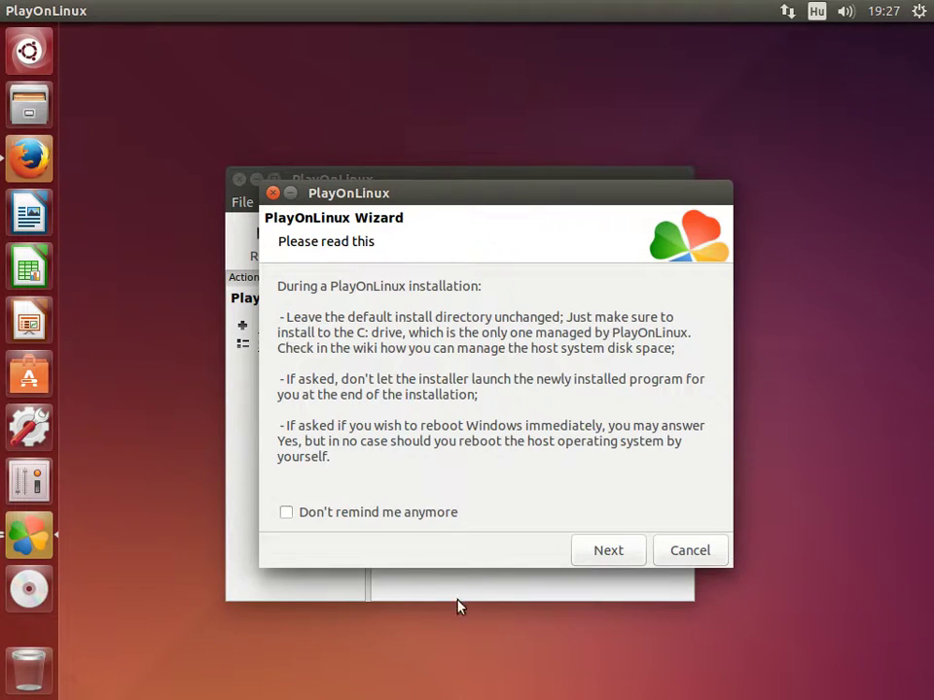
pyautogui.click(622, 553)
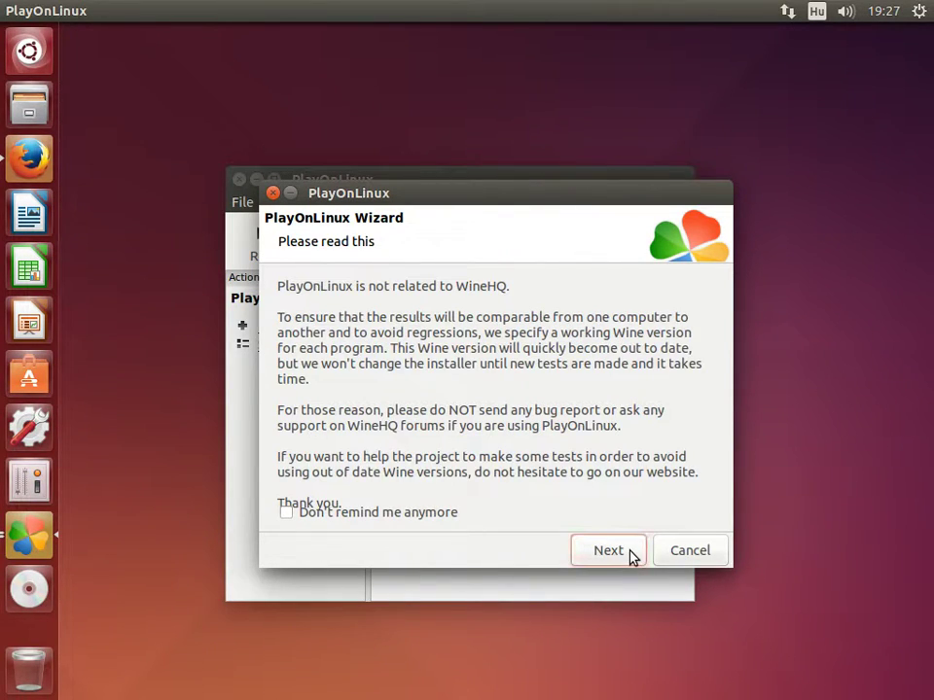
pyautogui.click(631, 553)
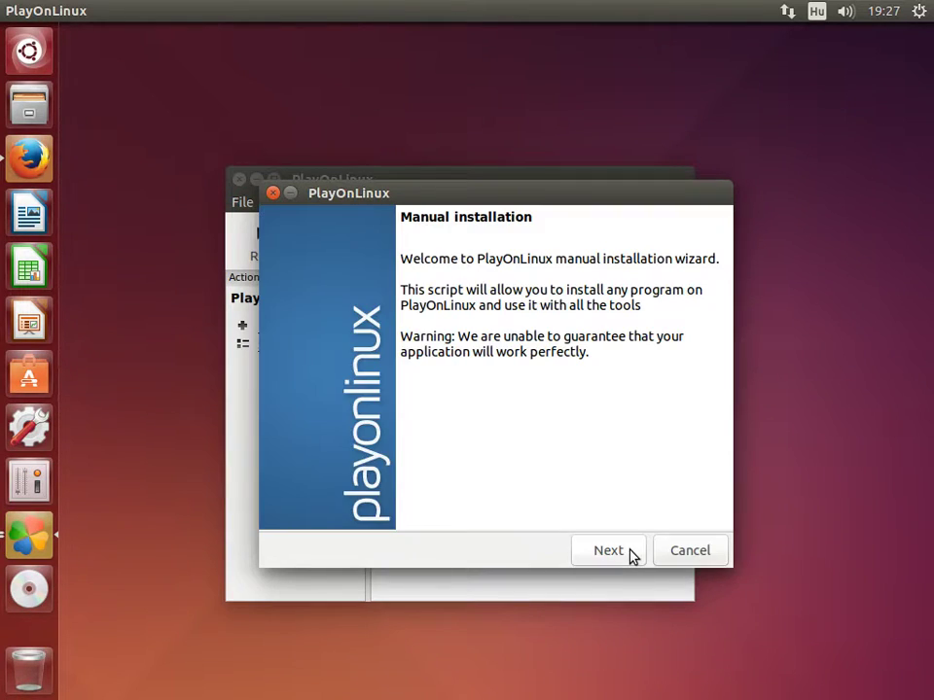
pyautogui.click(632, 554)
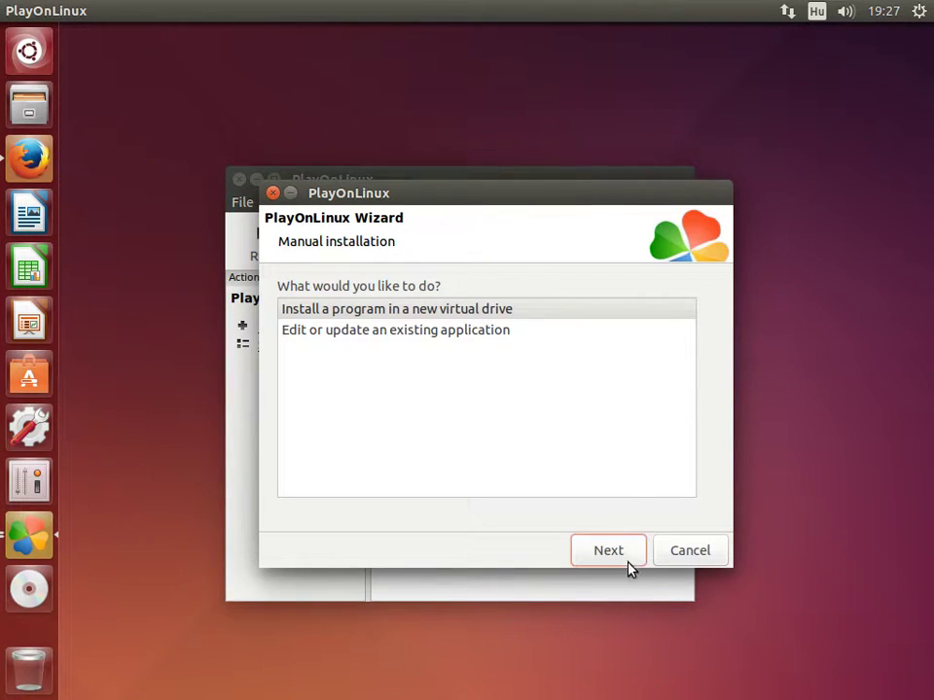
# Step: Choose to install the program in a new virtual drive and name the drive nfs5
pyautogui.click(634, 557)
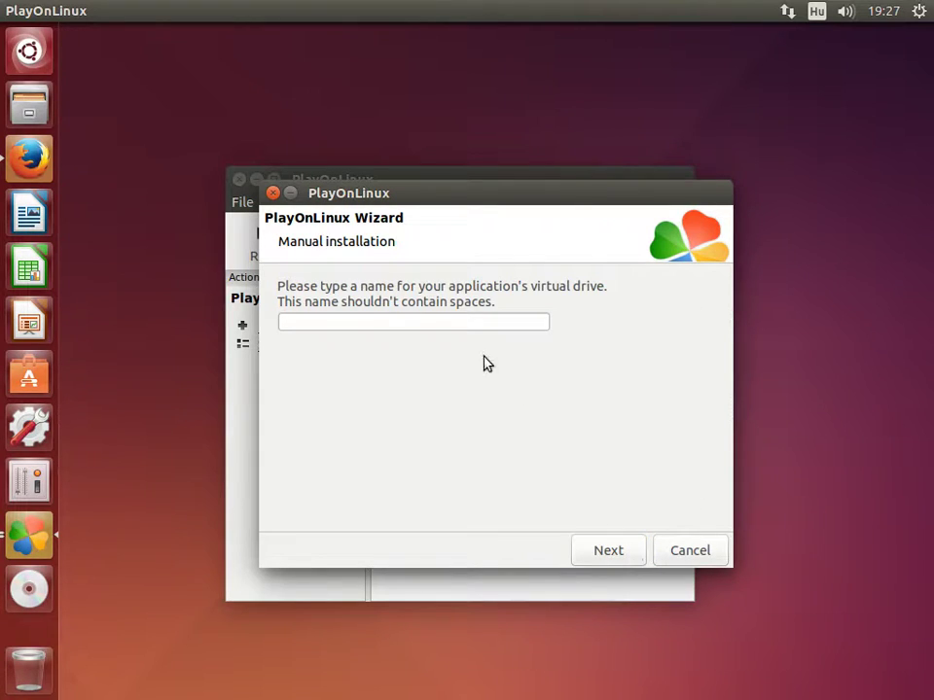
pyautogui.click(453, 323)
pyautogui.write('nfs5')
pyautogui.click(627, 551)
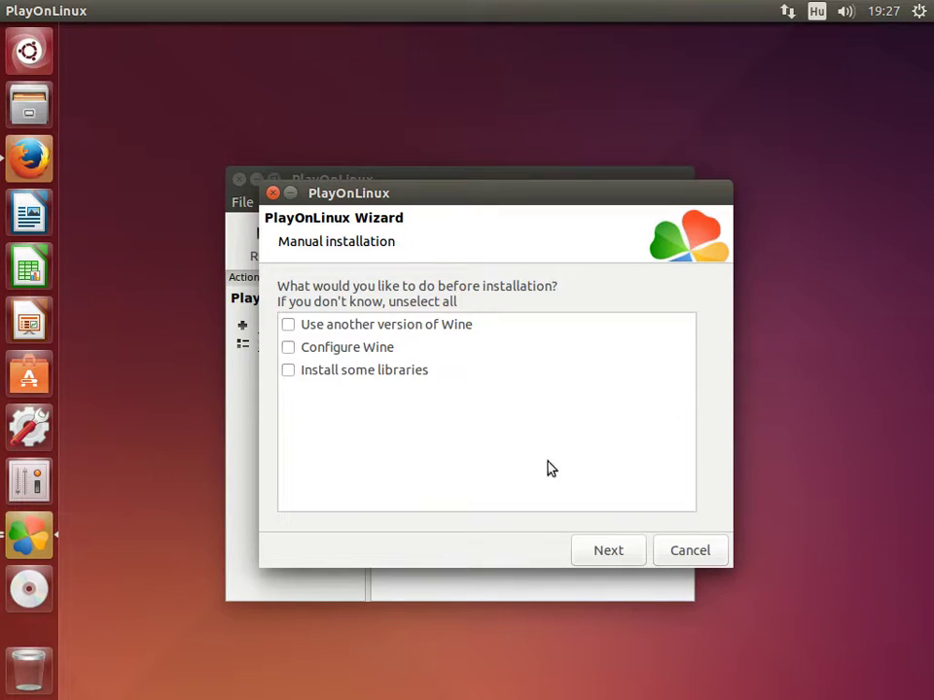
# Step: Opt to use another Wine version and configure Wine, choosing version 1.9.4 and a 32 bits windows installation
pyautogui.click(419, 328)
pyautogui.click(375, 347)
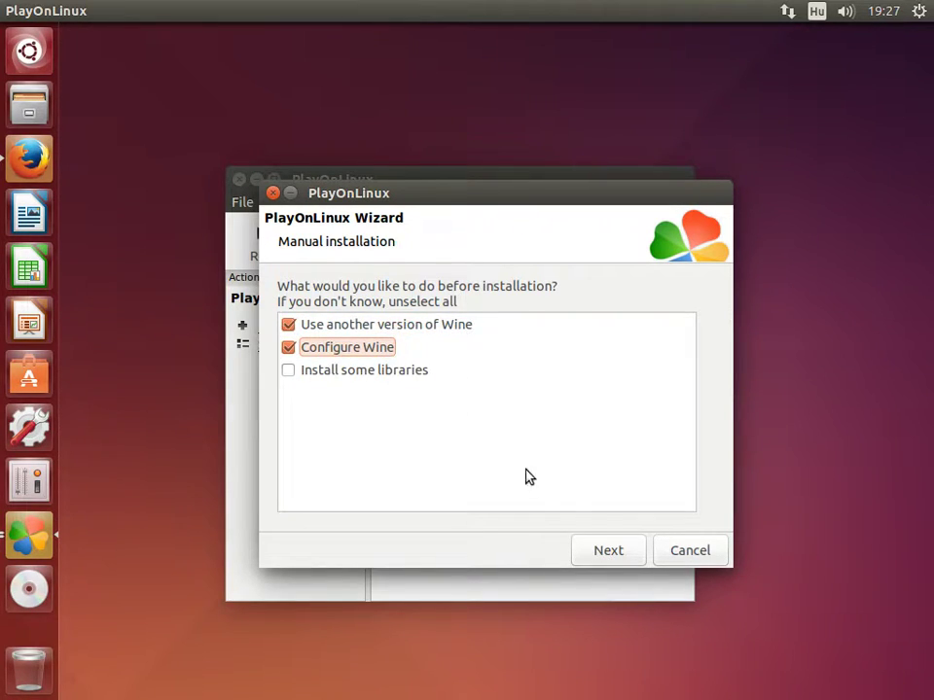
pyautogui.click(628, 551)
pyautogui.click(500, 332)
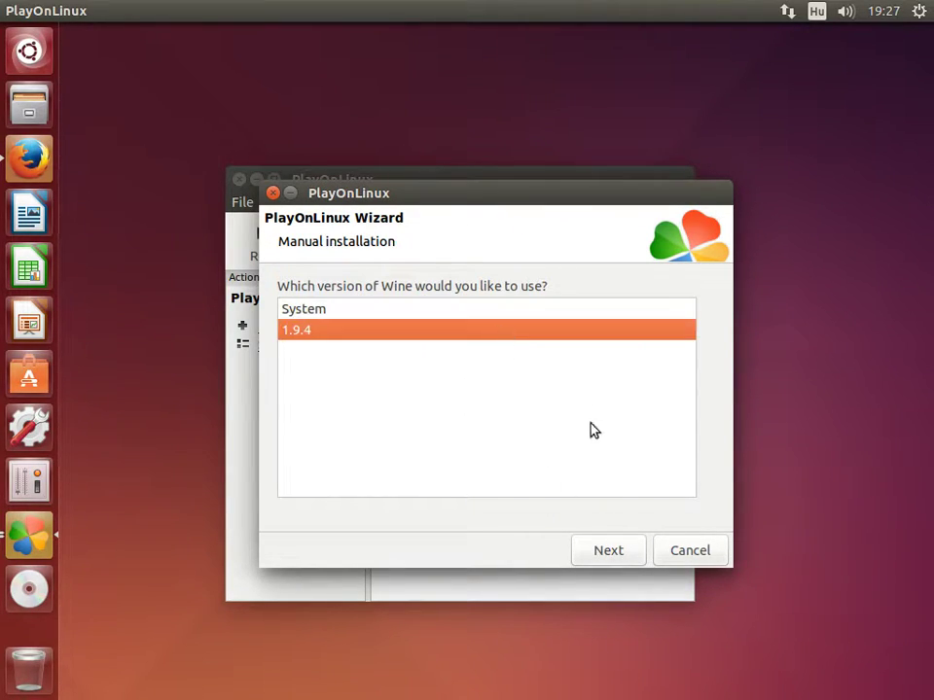
pyautogui.click(638, 555)
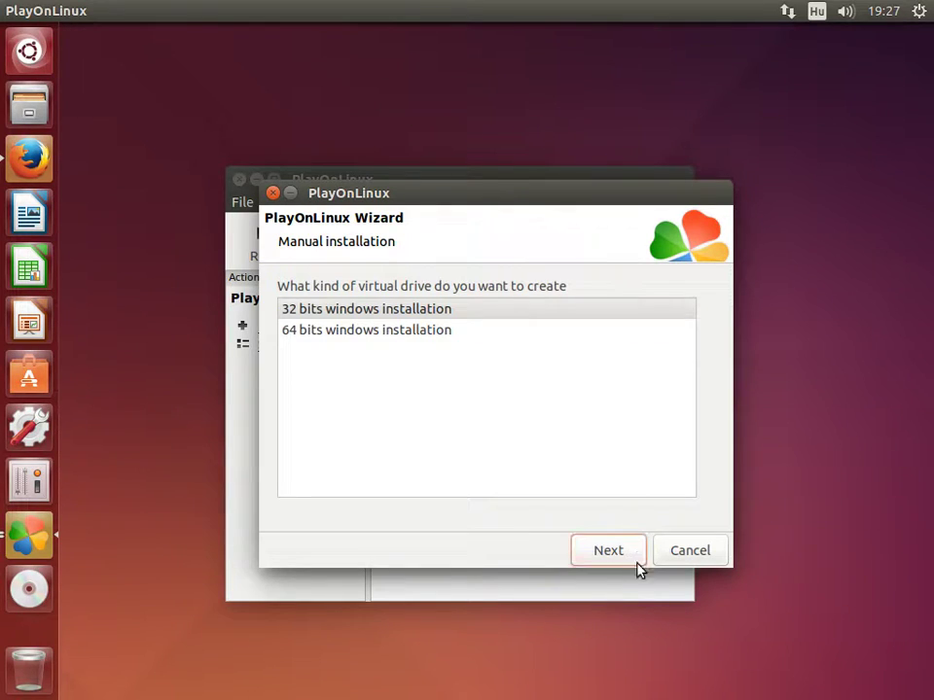
pyautogui.click(639, 561)
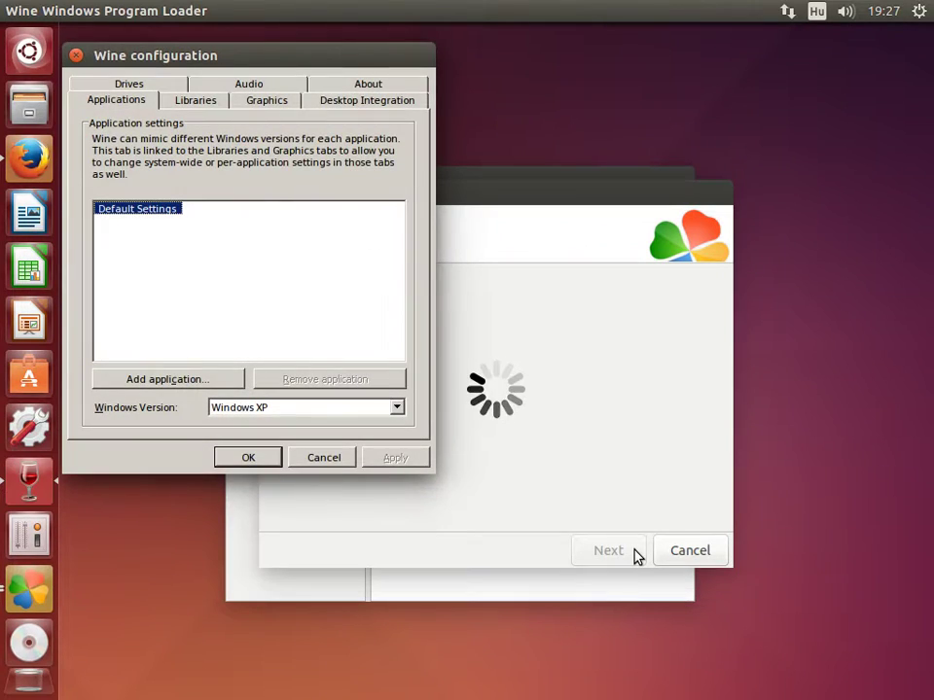
# Step: Enable virtual desktop emulation in the Wine configuration with a desktop size of 1024 x 768
pyautogui.click(282, 103)
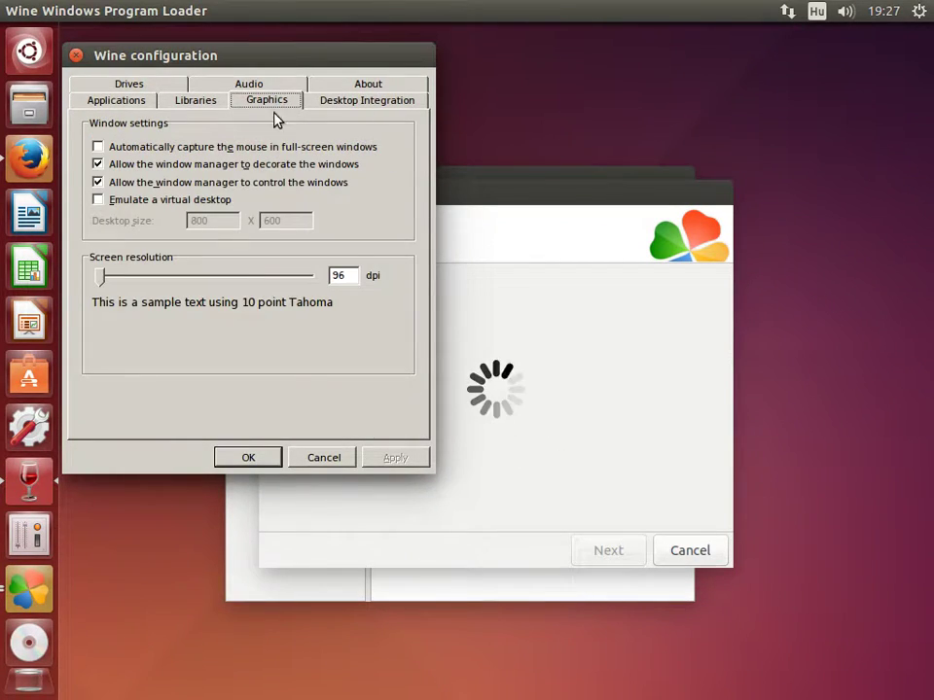
pyautogui.click(221, 199)
pyautogui.moveTo(210, 219); pyautogui.dragTo(178, 220)
pyautogui.write('1024')
pyautogui.press('Tab')
pyautogui.write('768')
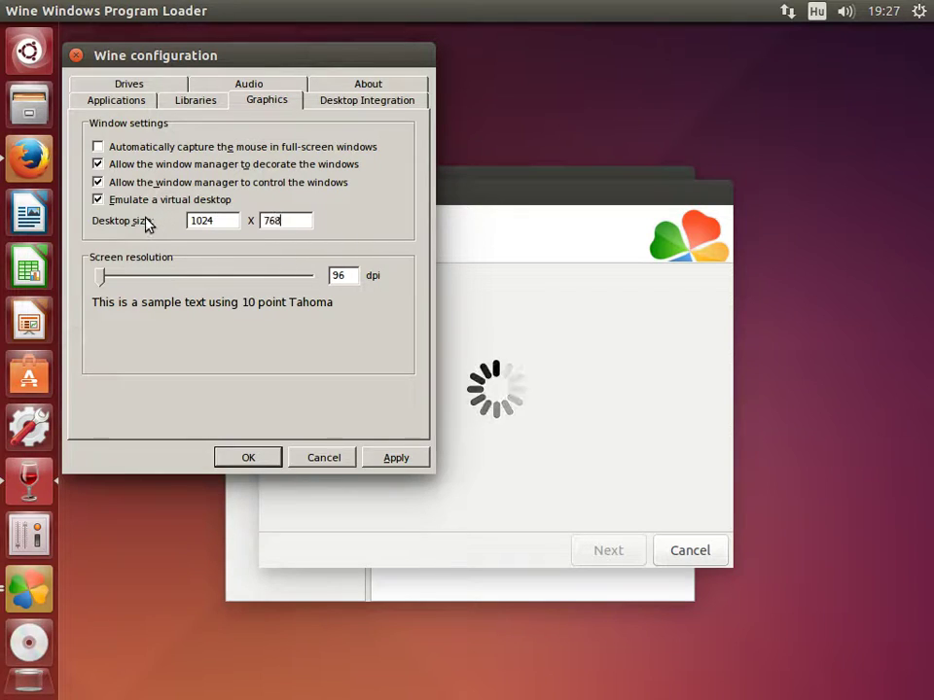
pyautogui.click(266, 463)
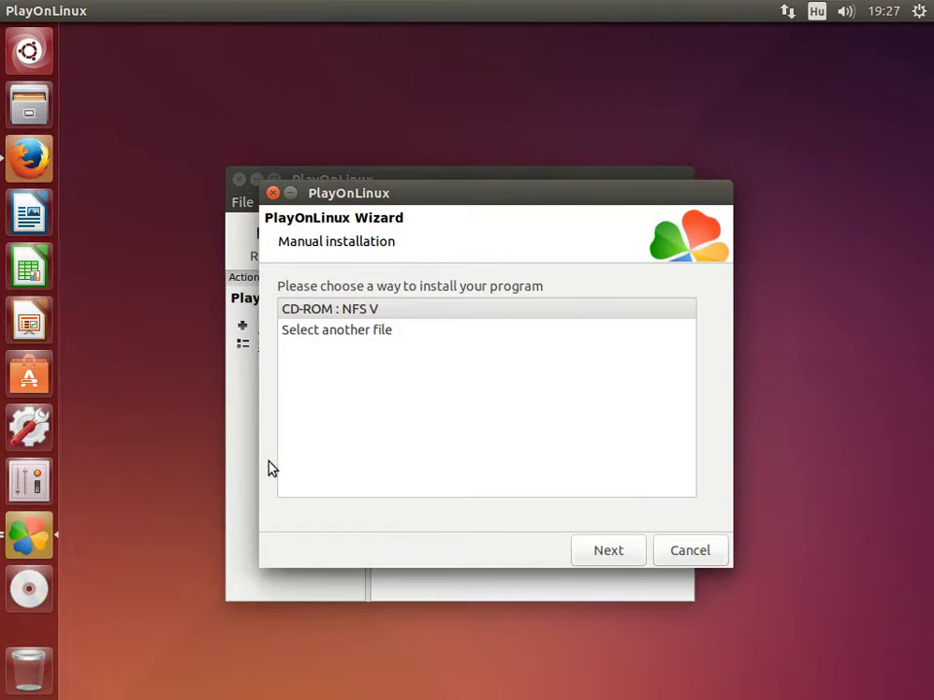
# Step: Select Setup.exe from the setup folder of the NFS V disc as the install file and run it
pyautogui.click(406, 333)
pyautogui.click(623, 552)
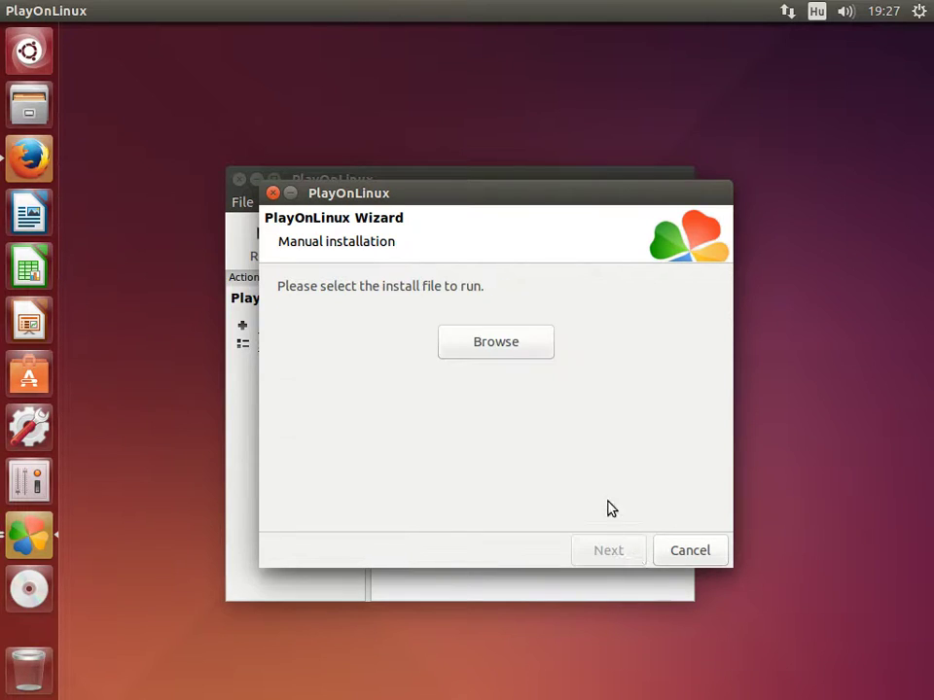
pyautogui.click(531, 352)
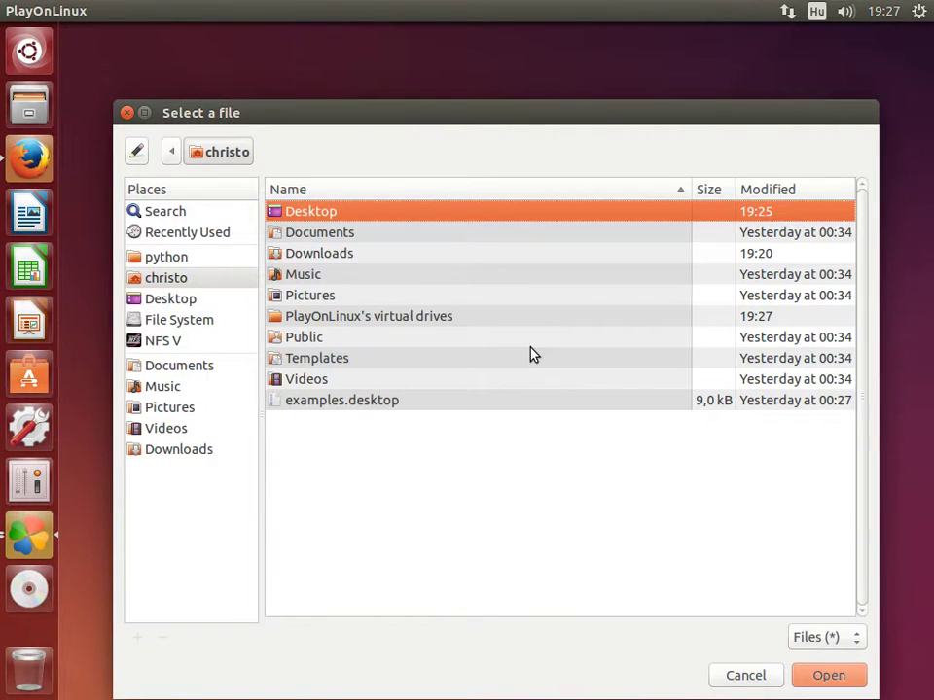
pyautogui.click(215, 341)
pyautogui.doubleClick(331, 358)
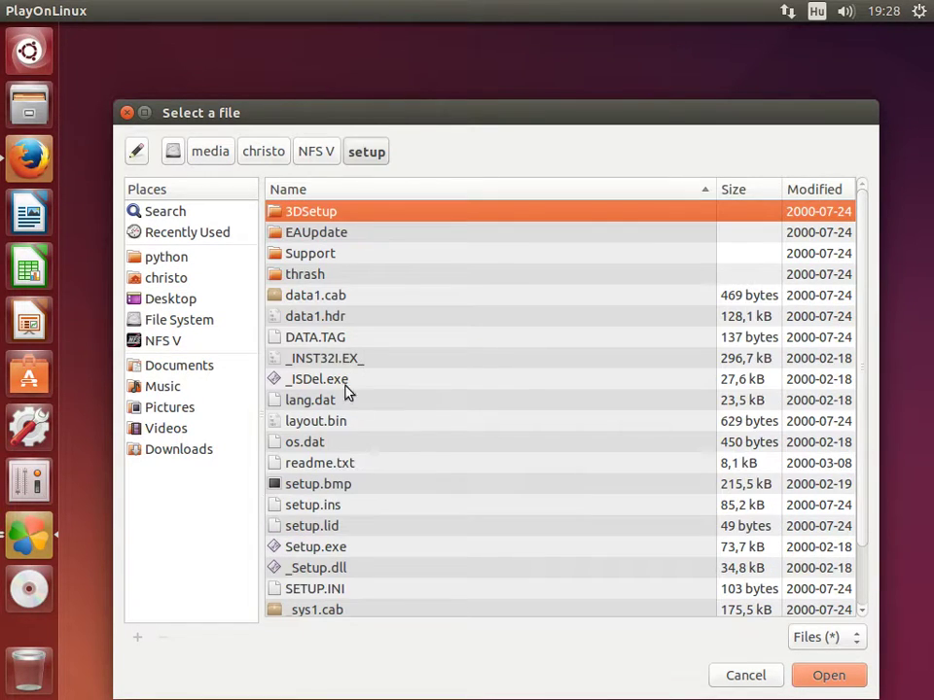
pyautogui.click(382, 547)
pyautogui.doubleClick(382, 547)
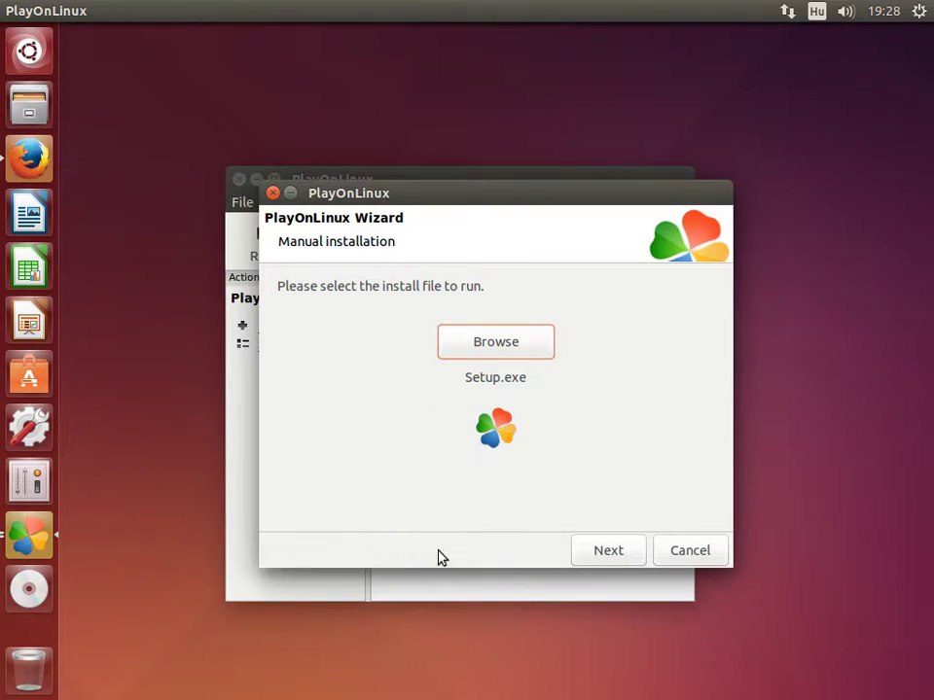
pyautogui.click(628, 556)
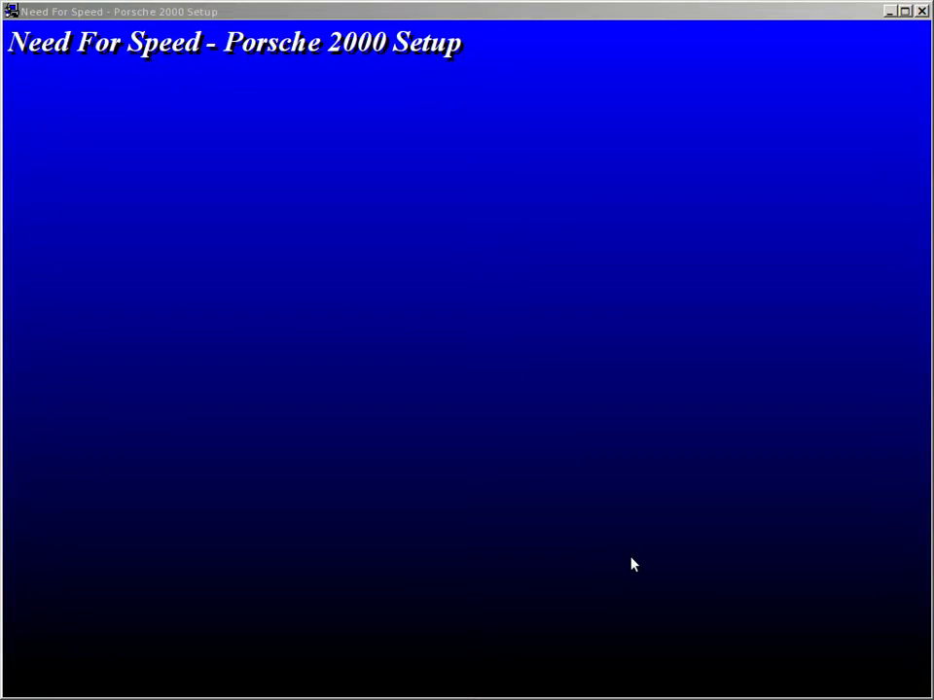
# Step: Continue past the setup's opening page and choose the Custom setup type
pyautogui.click(582, 493)
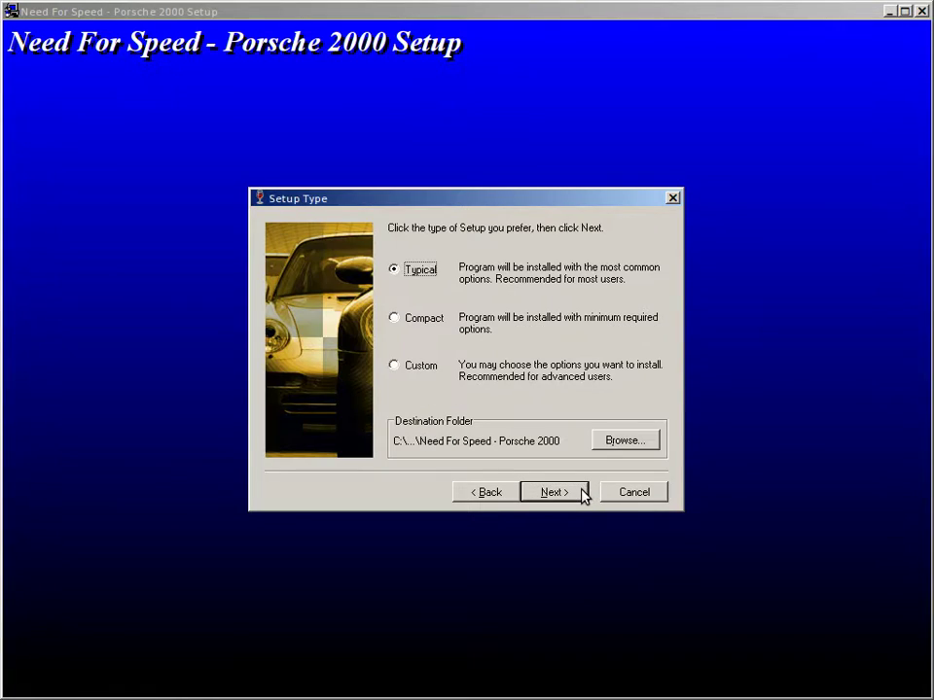
pyautogui.click(421, 366)
pyautogui.click(612, 445)
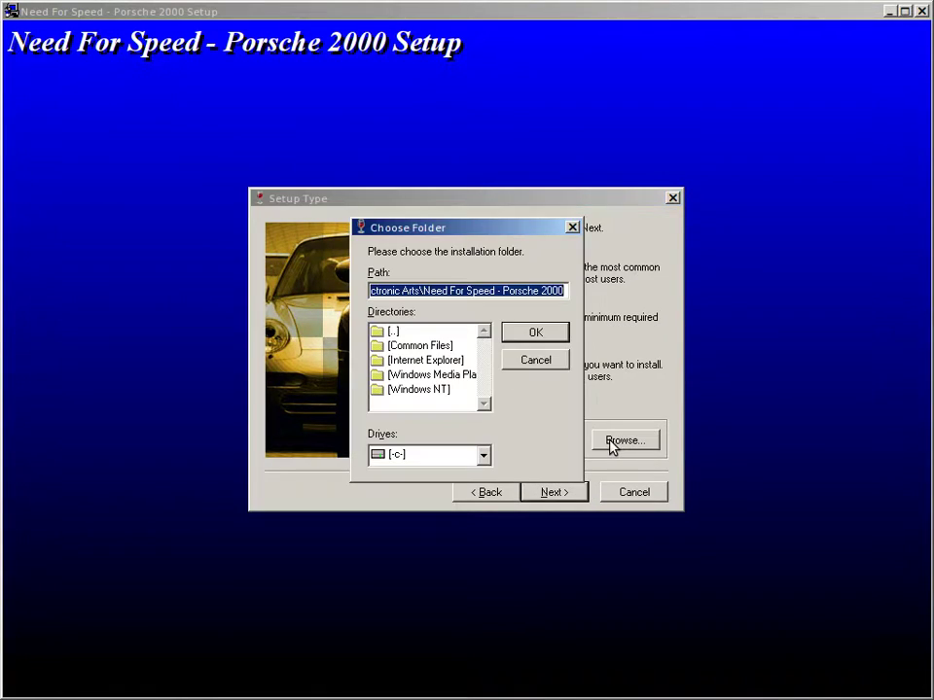
pyautogui.click(457, 290)
pyautogui.moveTo(457, 290); pyautogui.dragTo(275, 274)
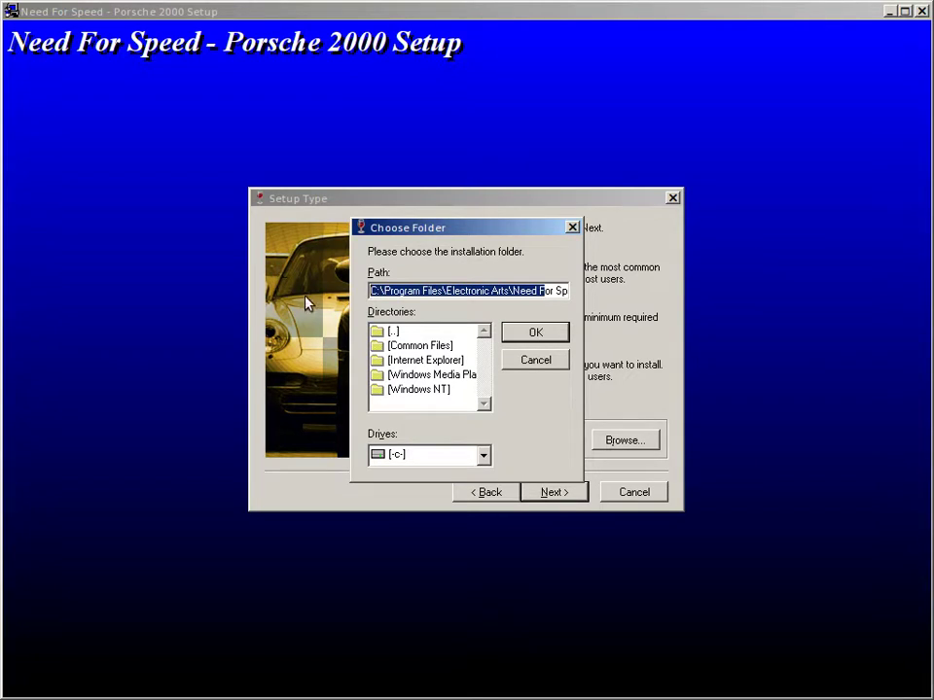
pyautogui.click(535, 360)
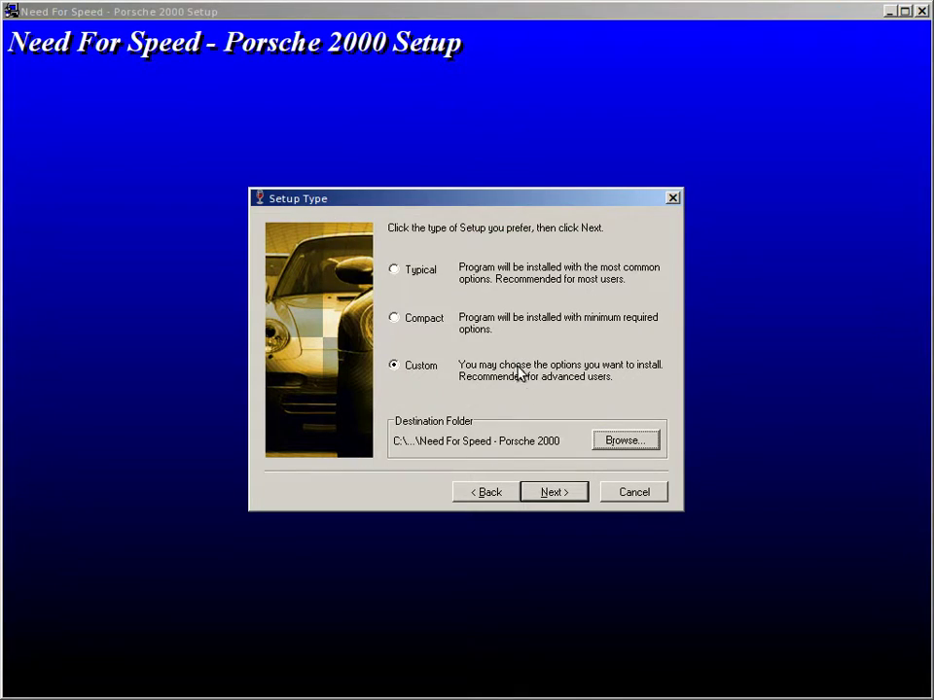
# Step: Keep the default destination folder and all components selected, and start installing the game
pyautogui.click(553, 492)
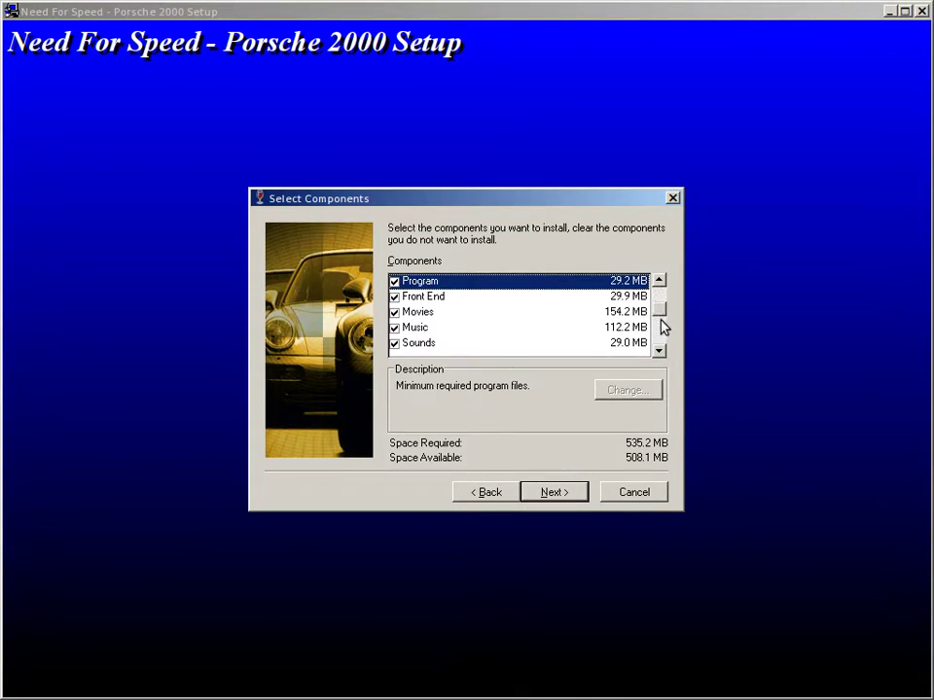
pyautogui.moveTo(662, 324); pyautogui.dragTo(658, 352)
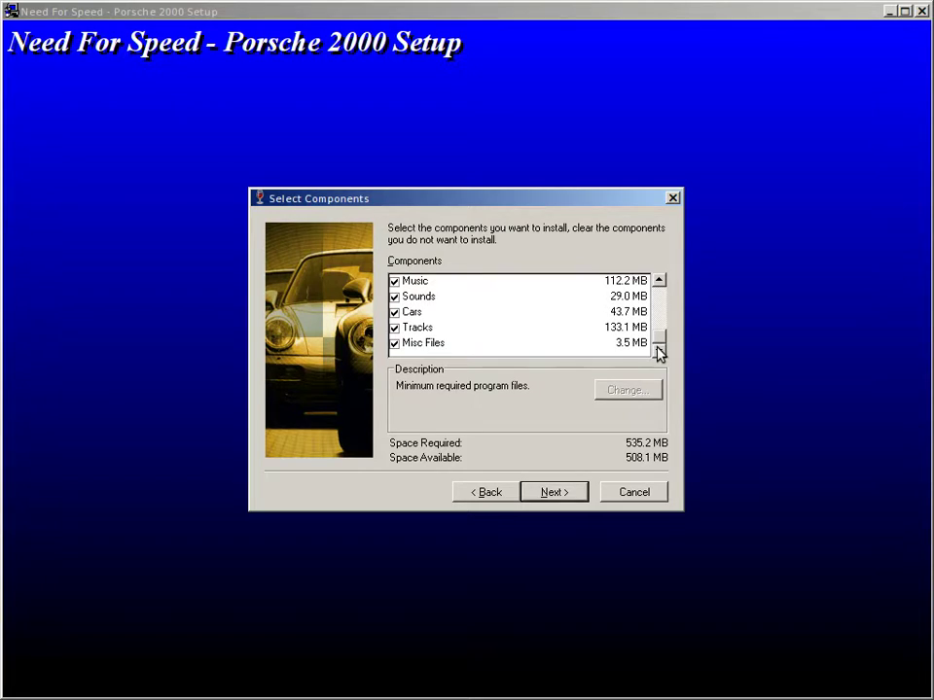
pyautogui.click(572, 493)
pyautogui.click(573, 494)
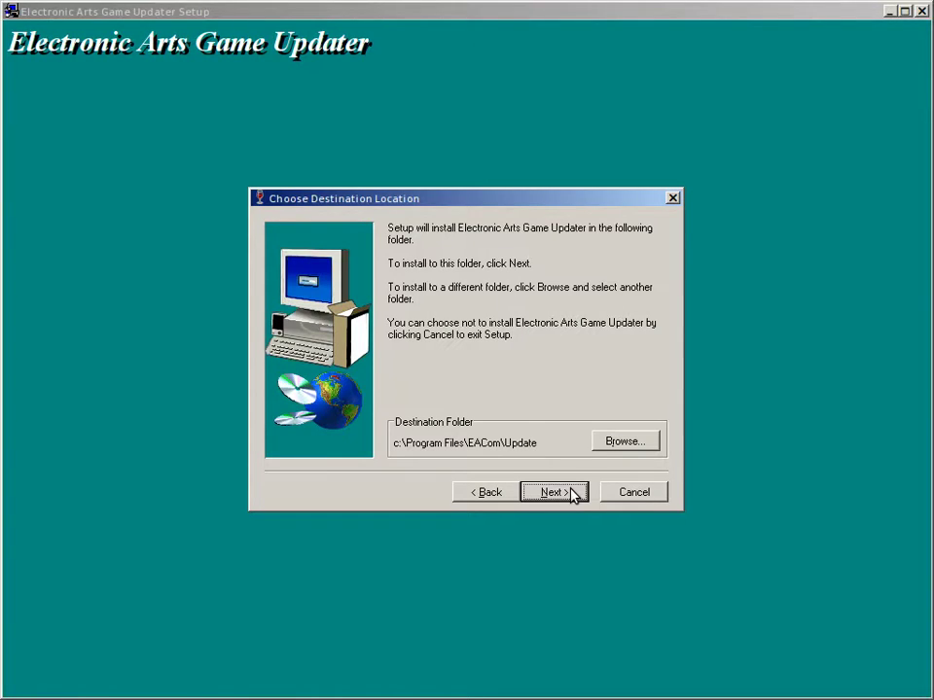
# Step: Exit the Electronic Arts Game Updater setup without installing it and finish the Need For Speed setup
pyautogui.click(650, 500)
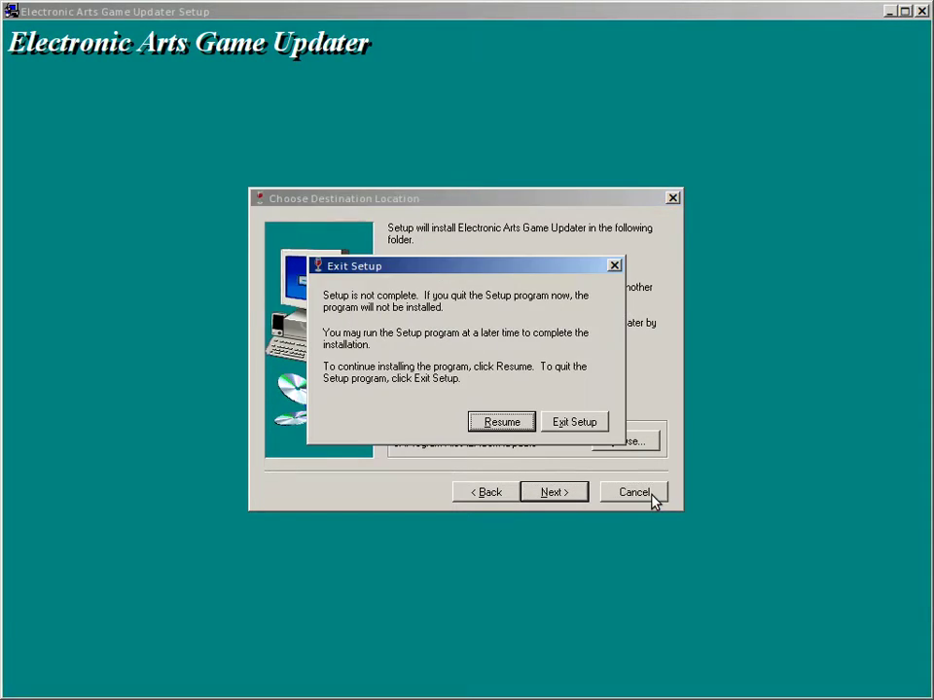
pyautogui.click(586, 425)
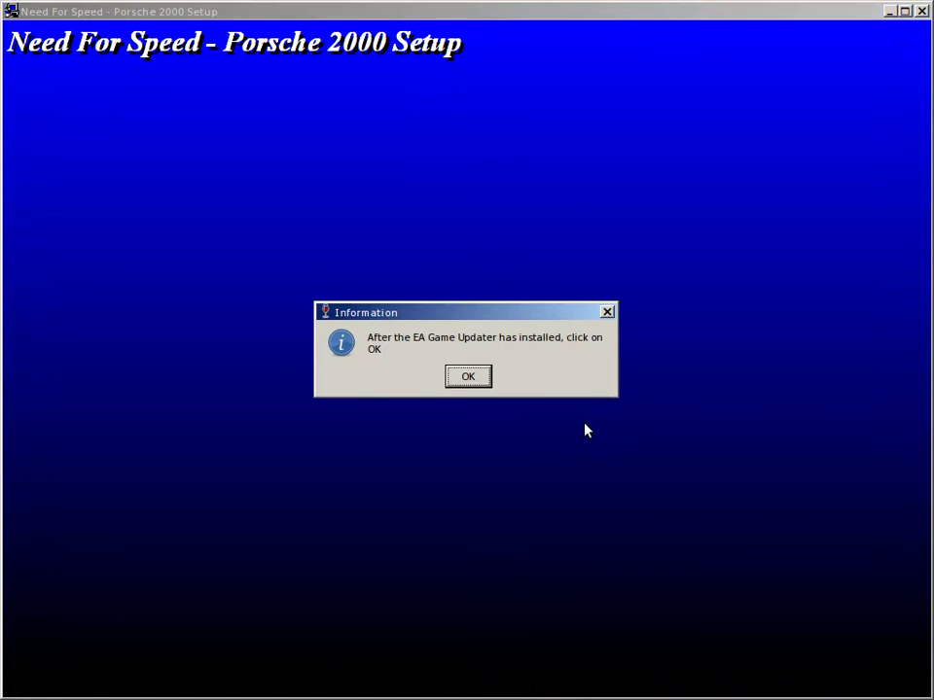
pyautogui.click(479, 384)
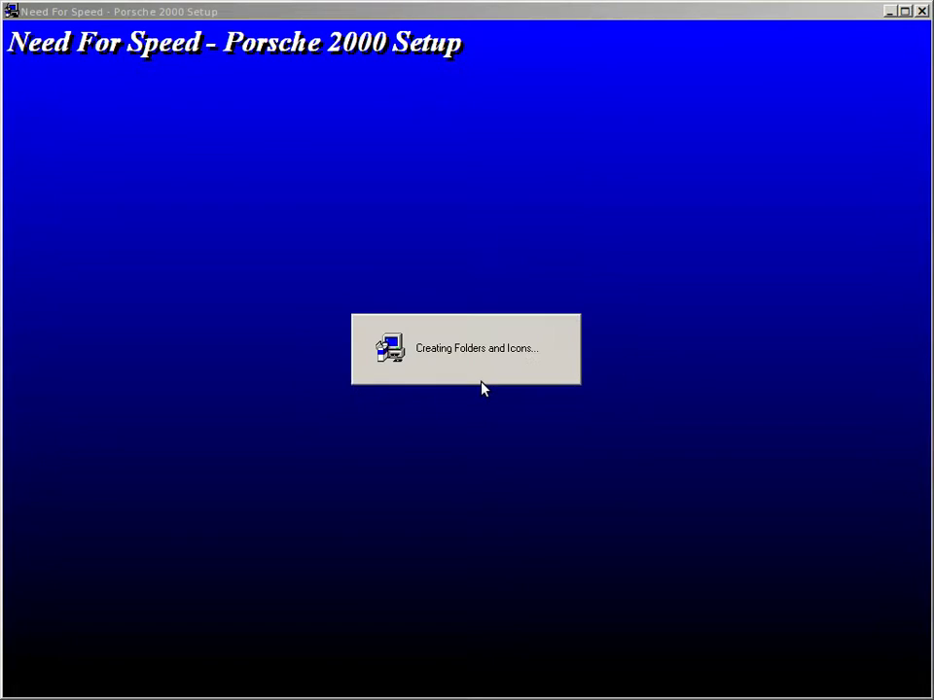
pyautogui.click(482, 381)
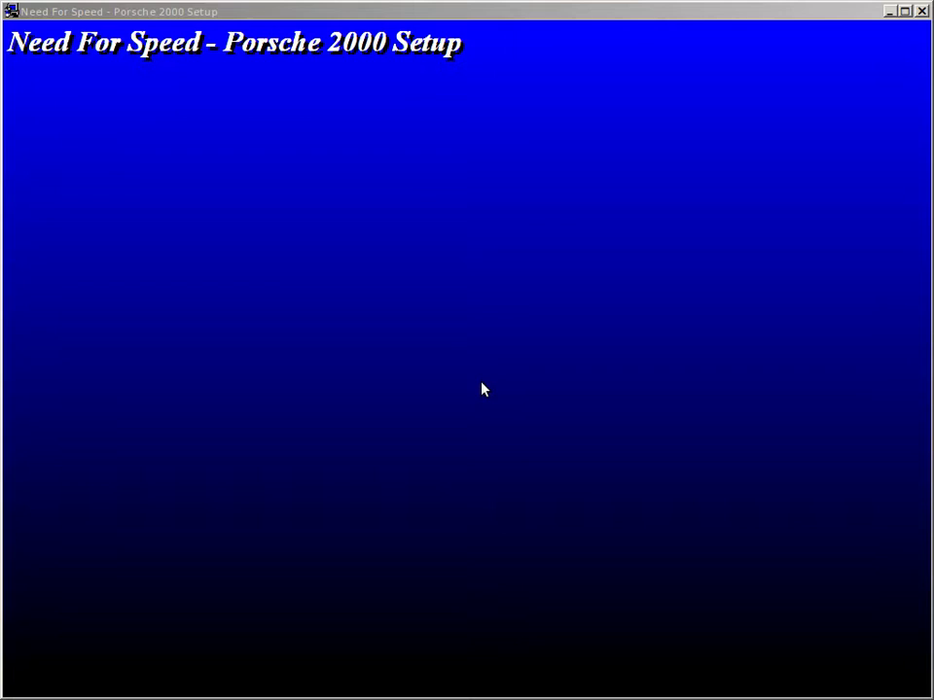
pyautogui.click(482, 388)
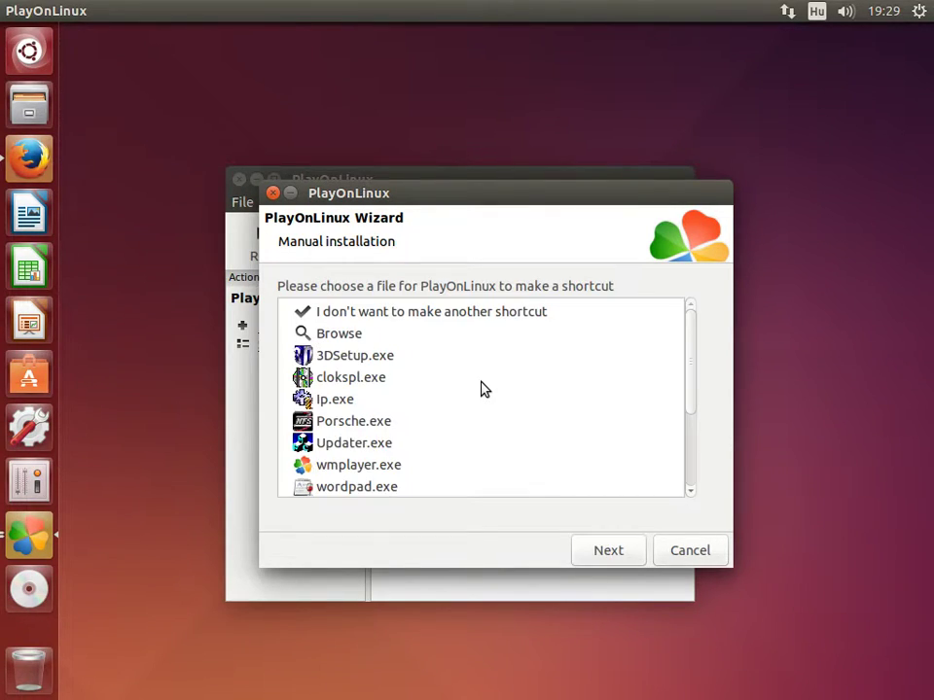
# Step: Make a shortcut for Porsche.exe named "Need for Speed Porsche"
pyautogui.click(435, 424)
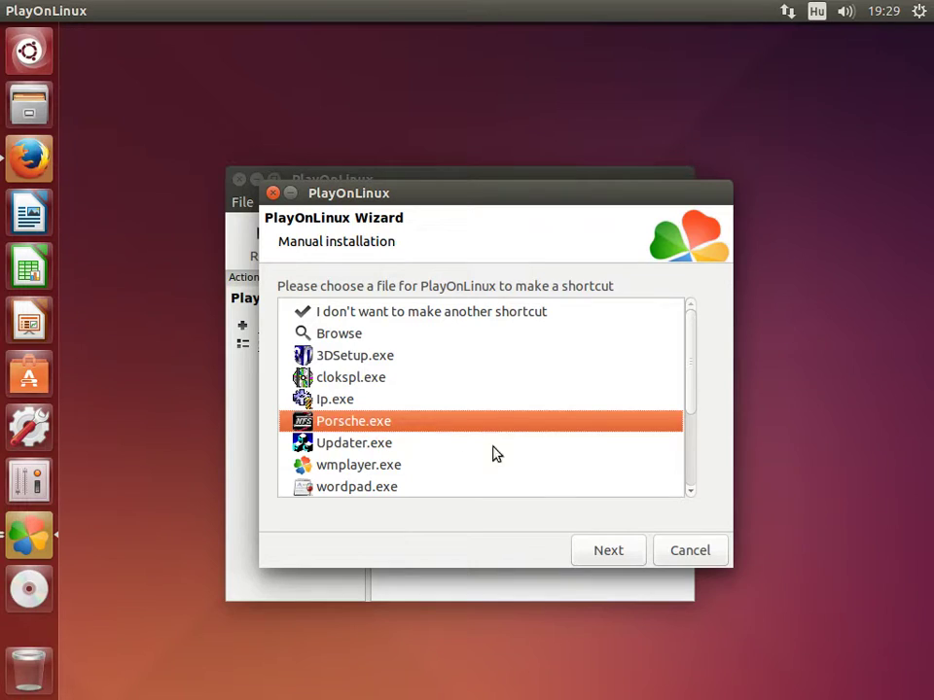
pyautogui.click(619, 548)
pyautogui.click(283, 307)
pyautogui.write('Need for Spee')
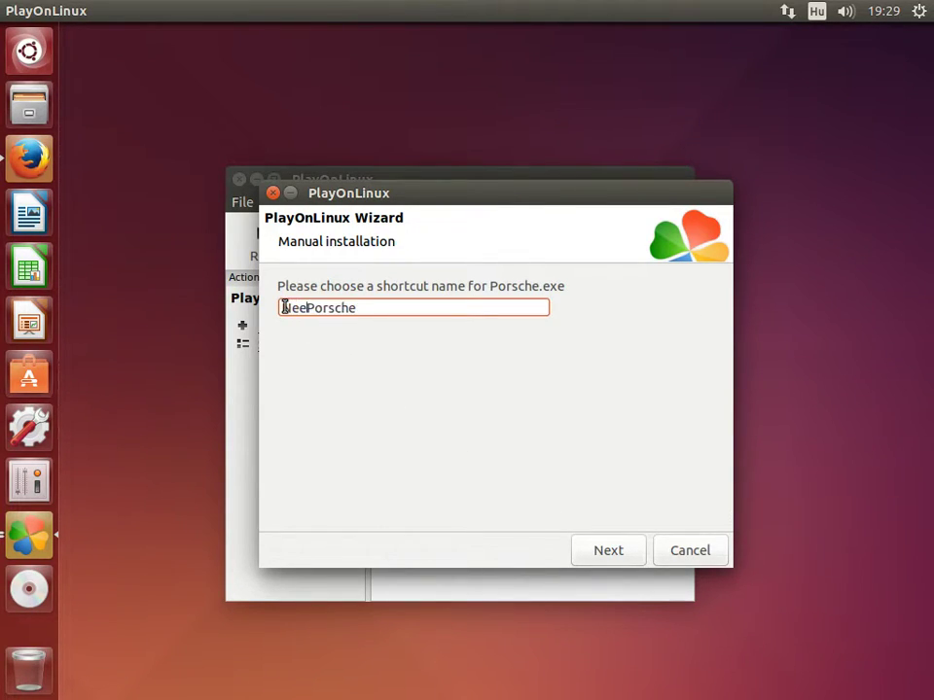
pyautogui.write('d')
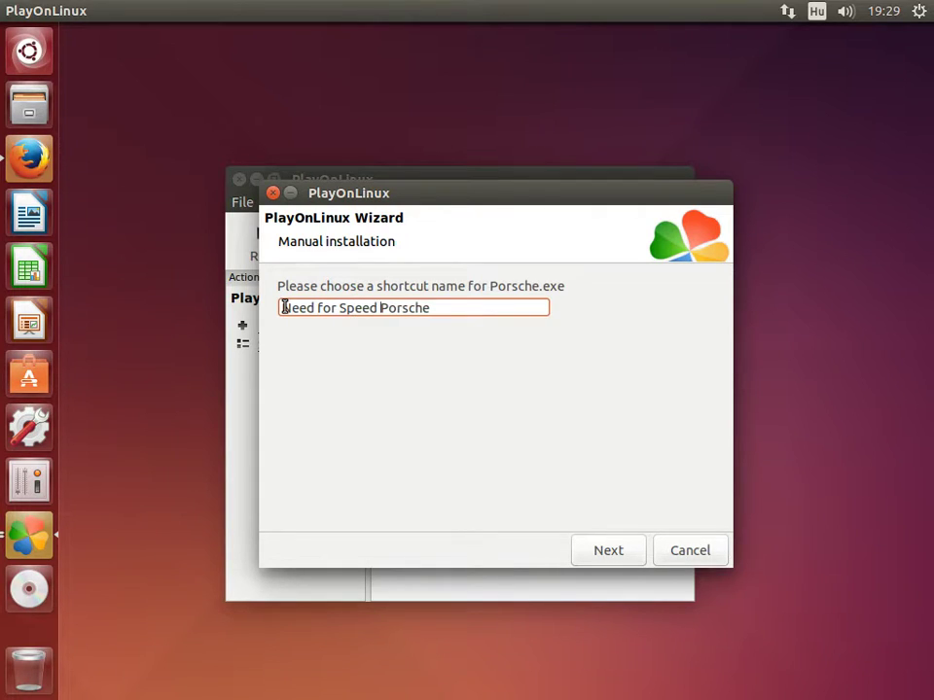
pyautogui.click(632, 556)
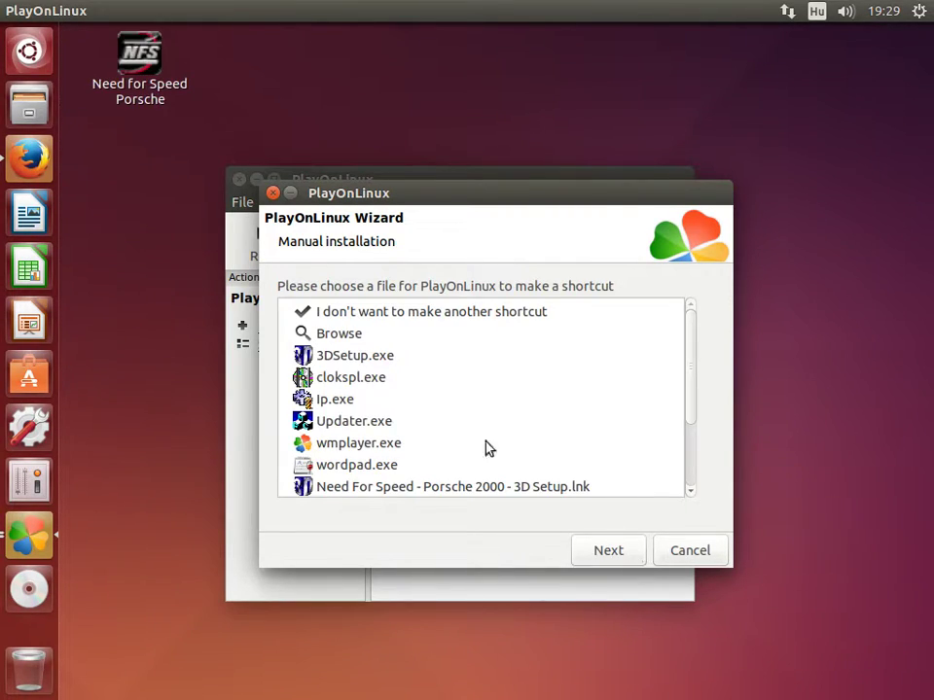
# Step: Make a shortcut for 3DSetup.exe under its default name and finish the wizard without making another shortcut
pyautogui.click(379, 359)
pyautogui.click(635, 562)
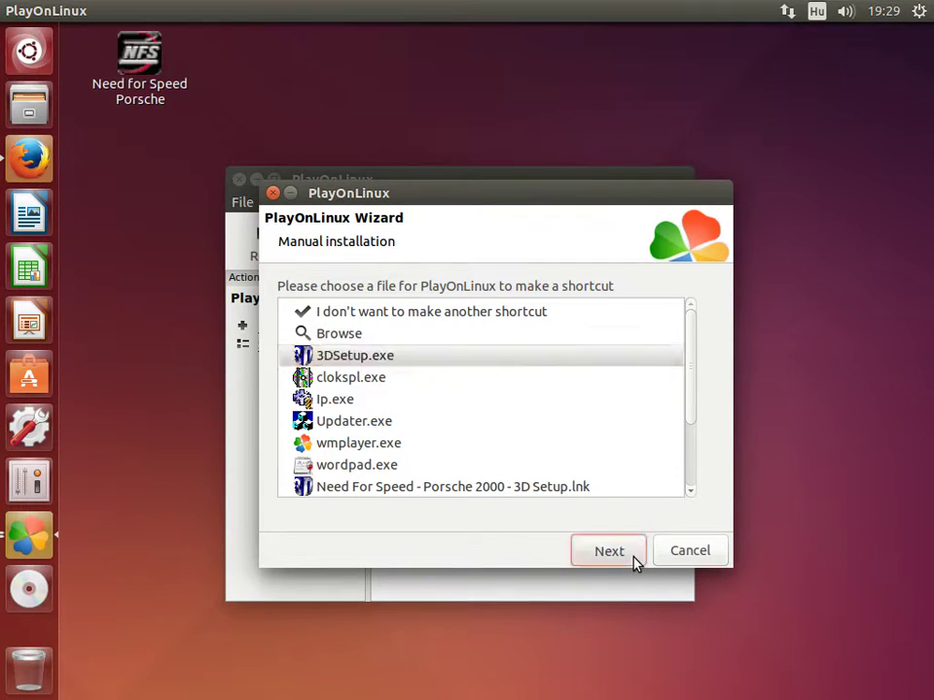
pyautogui.click(634, 556)
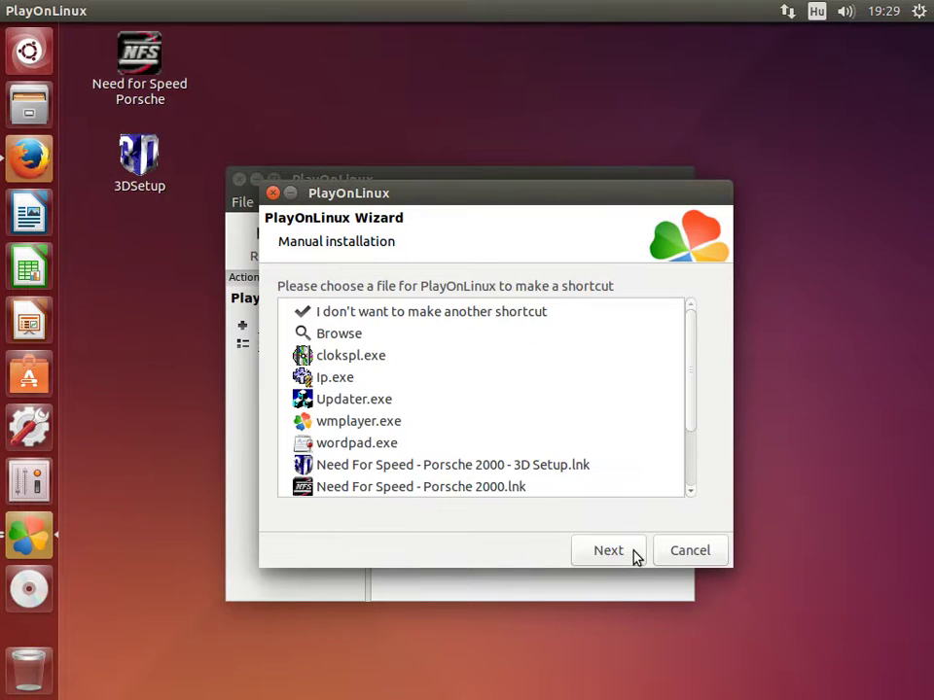
pyautogui.click(455, 313)
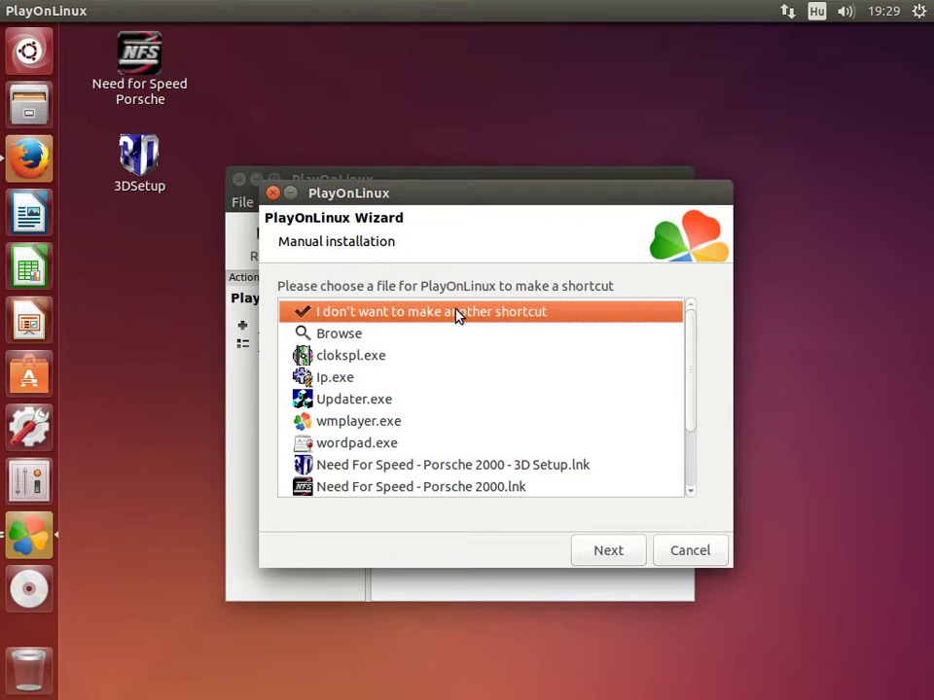
pyautogui.click(609, 550)
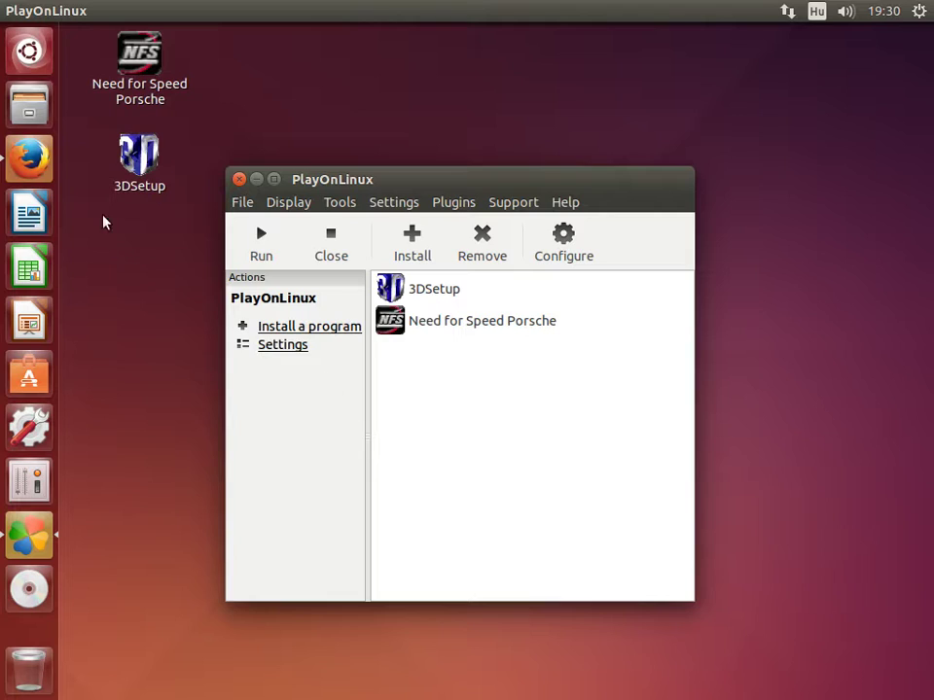
# Step: Switch to Firefox, open the nGlide link from the WineHQ comments, save nGlide105_setup.exe and close the nGlide page
pyautogui.click(37, 161)
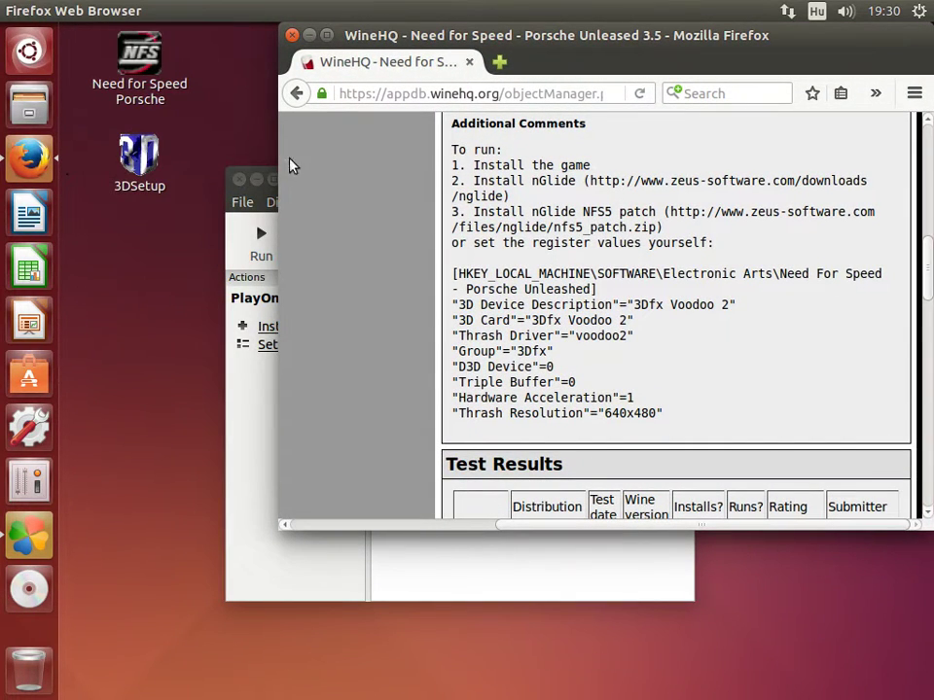
pyautogui.moveTo(590, 181); pyautogui.dragTo(489, 66)
pyautogui.click(535, 62)
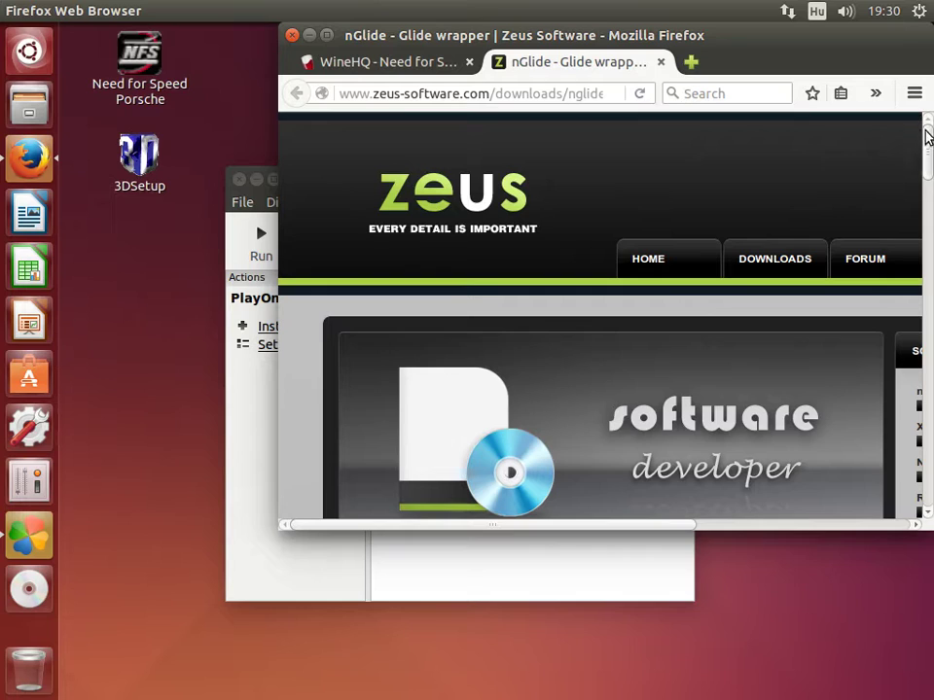
pyautogui.scroll(-2, 927, 135)
pyautogui.scroll(-4, 599, 316)
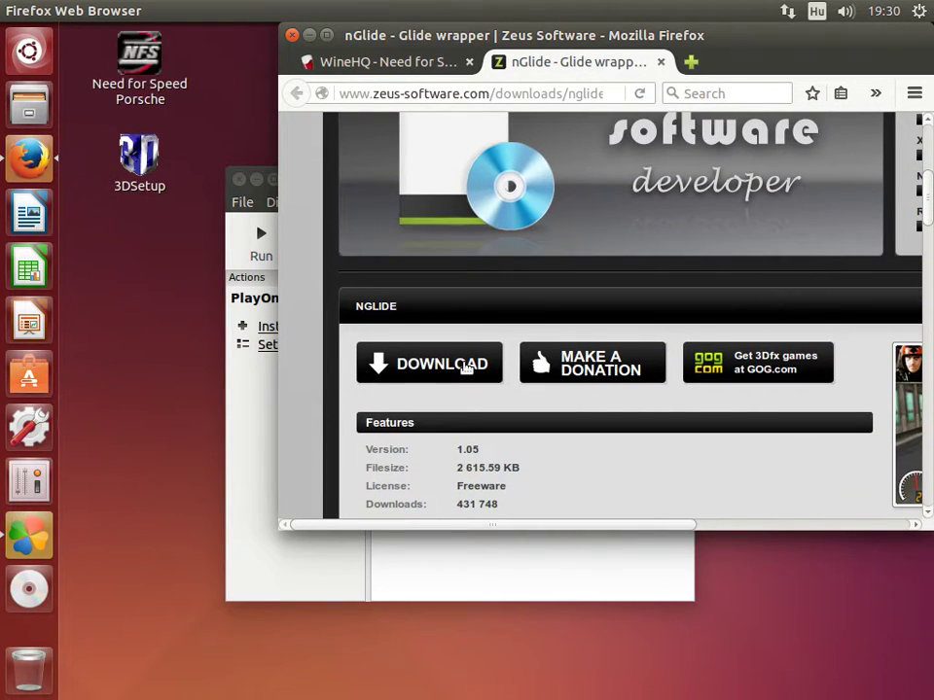
pyautogui.click(465, 367)
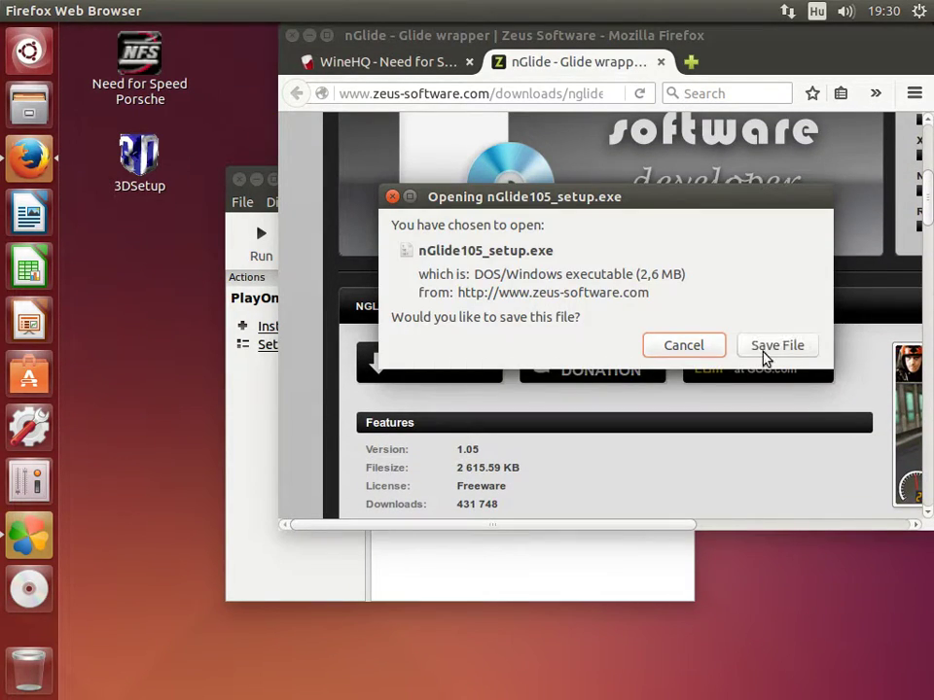
pyautogui.click(769, 354)
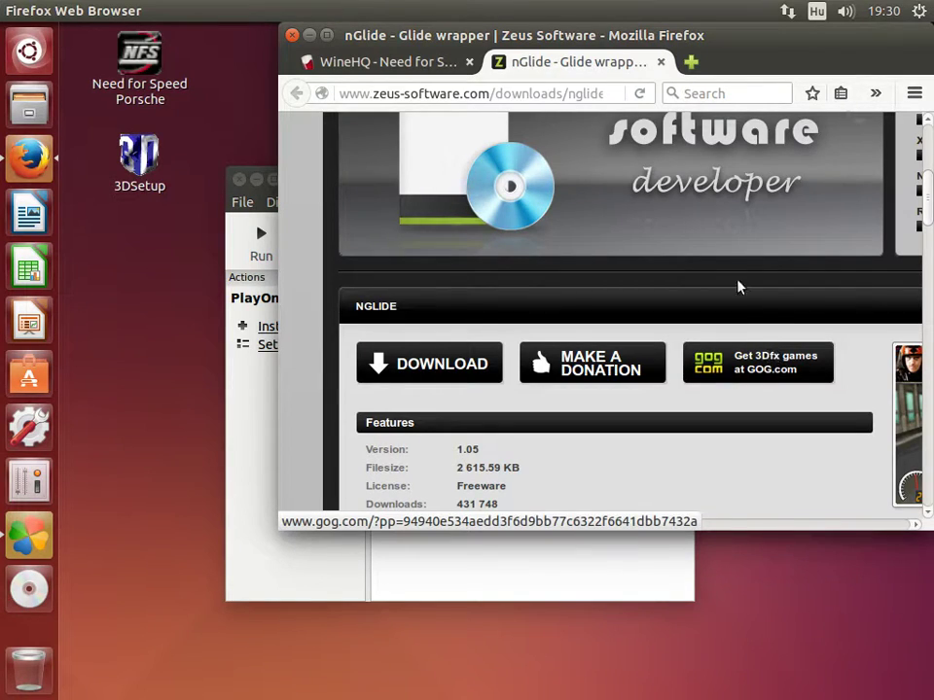
pyautogui.click(660, 62)
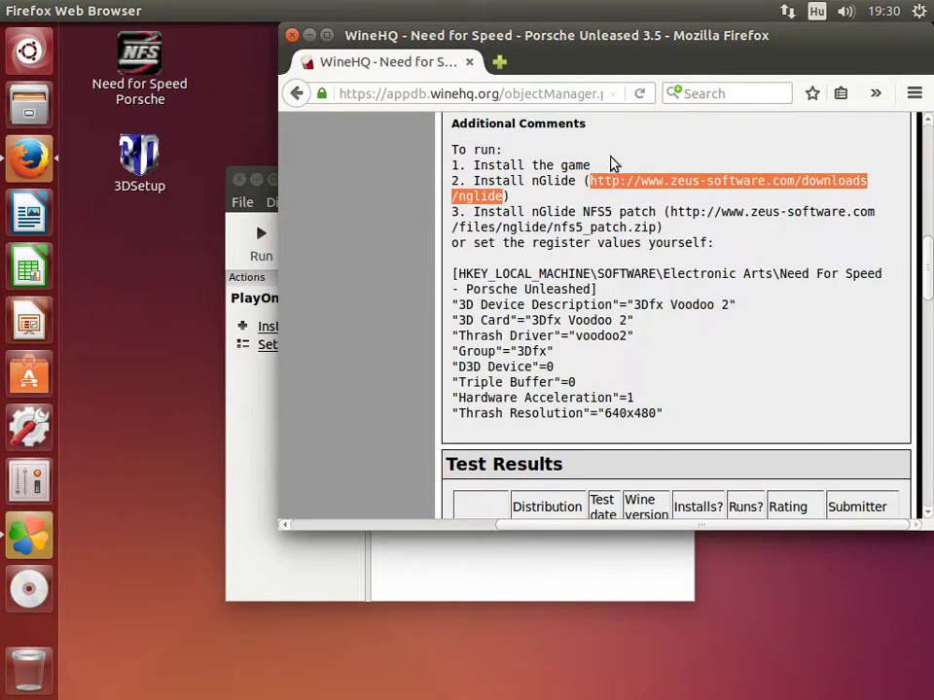
# Step: Download nfs5_patch.zip from the NFS5 patch link in the WineHQ comments and close the leftover empty tab
pyautogui.moveTo(670, 212); pyautogui.dragTo(503, 76)
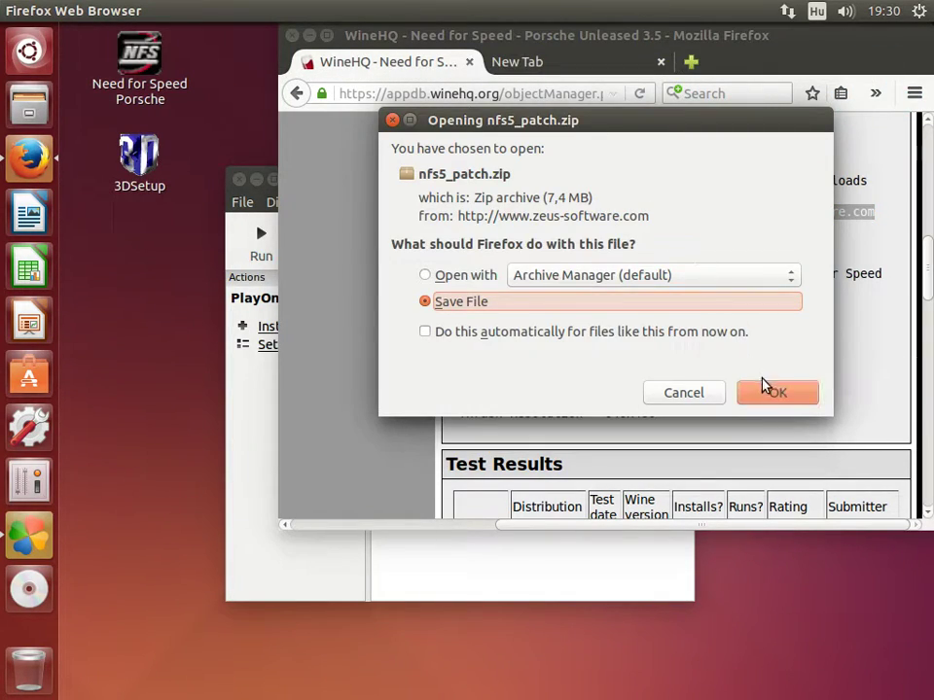
pyautogui.click(778, 393)
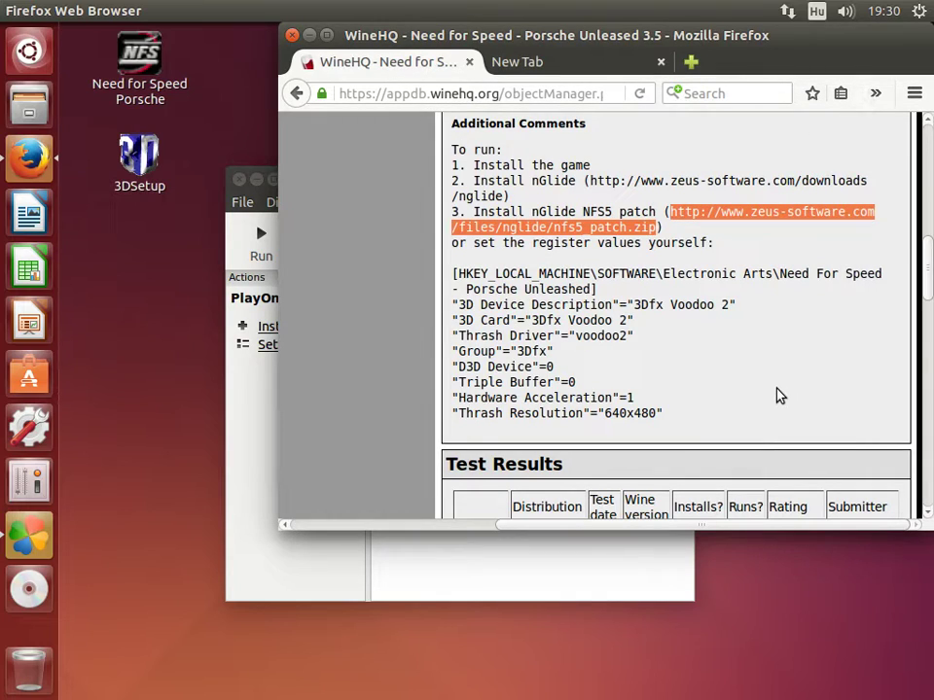
pyautogui.click(660, 61)
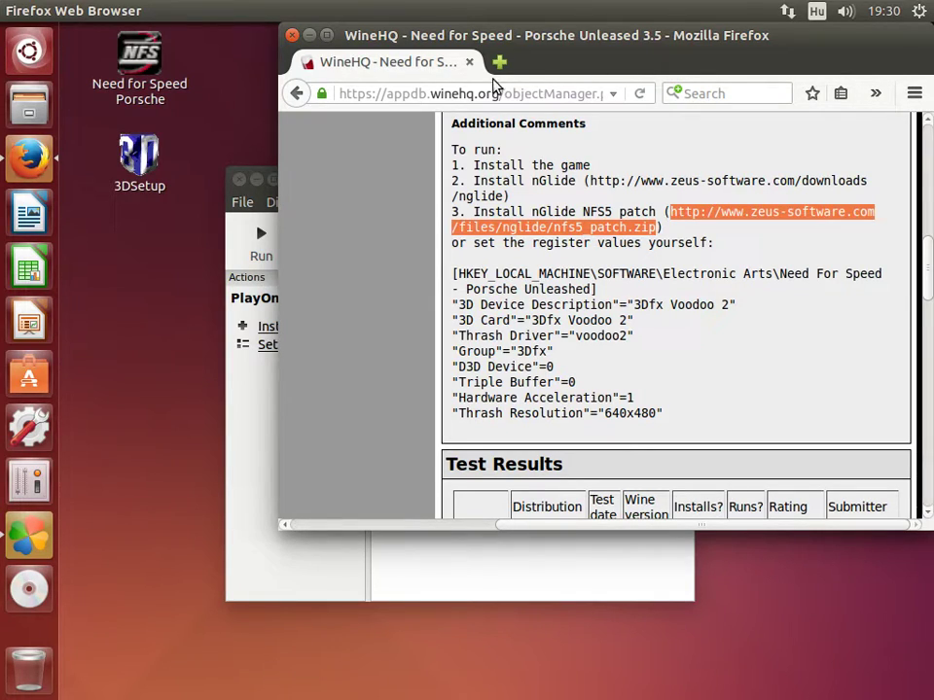
pyautogui.click(469, 62)
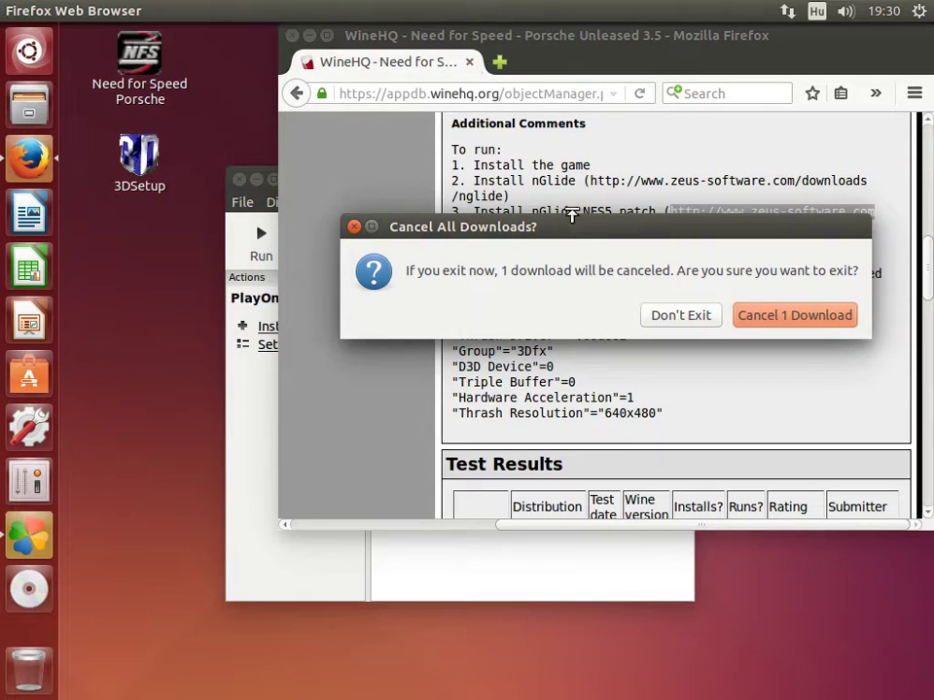
pyautogui.click(669, 317)
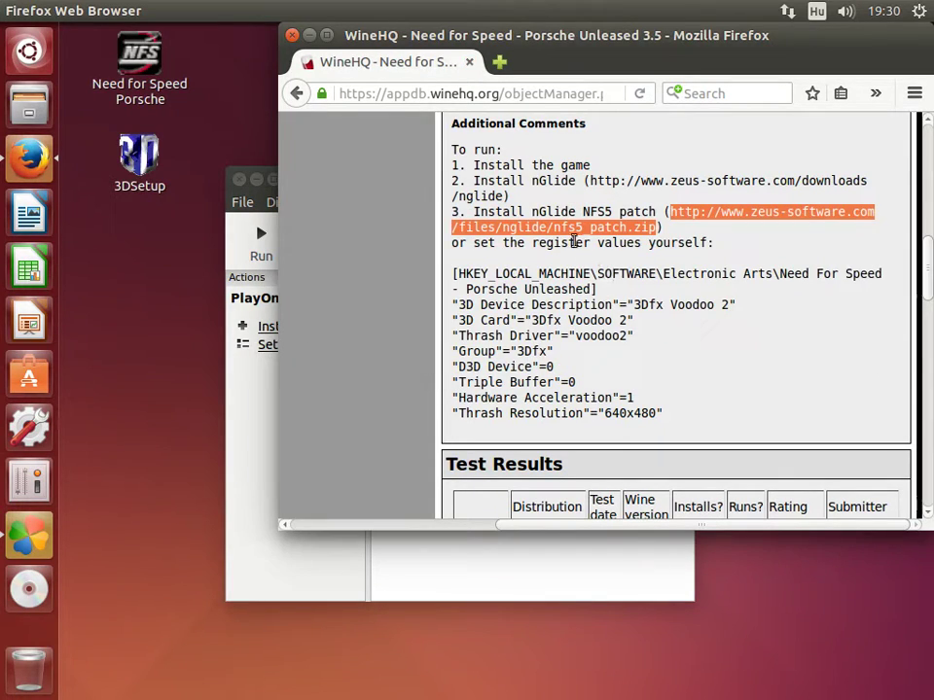
pyautogui.click(470, 64)
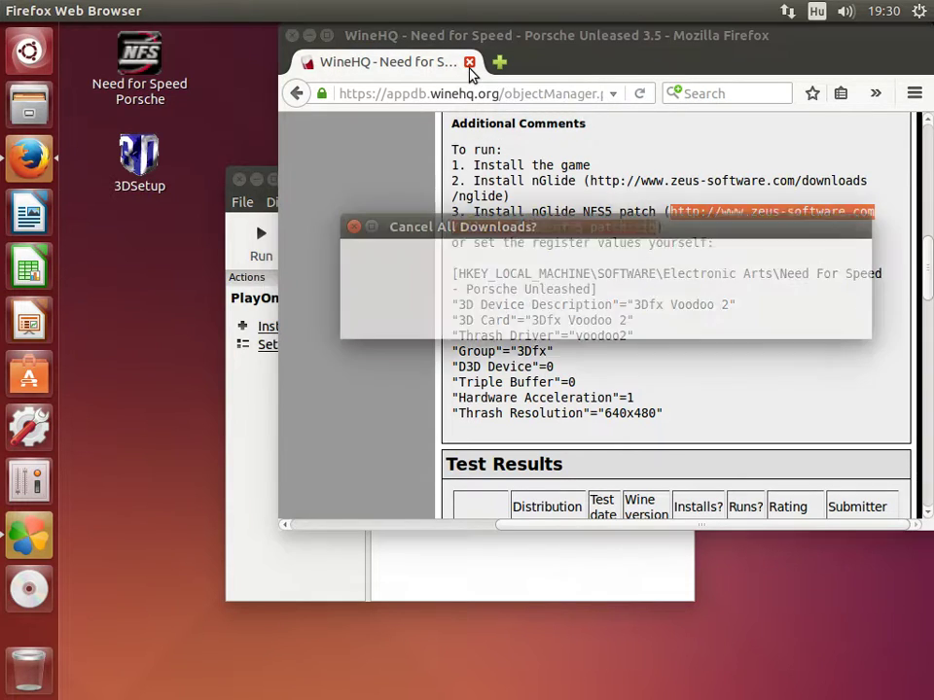
pyautogui.click(669, 317)
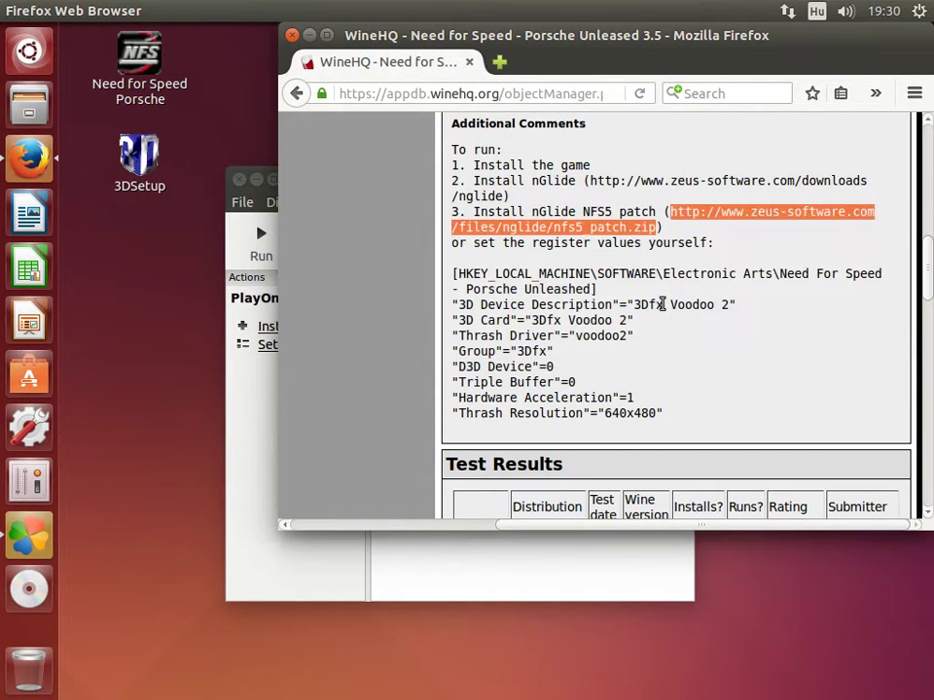
# Step: Check the status of both files in Firefox's download list and close the browser
pyautogui.moveTo(220, 18)
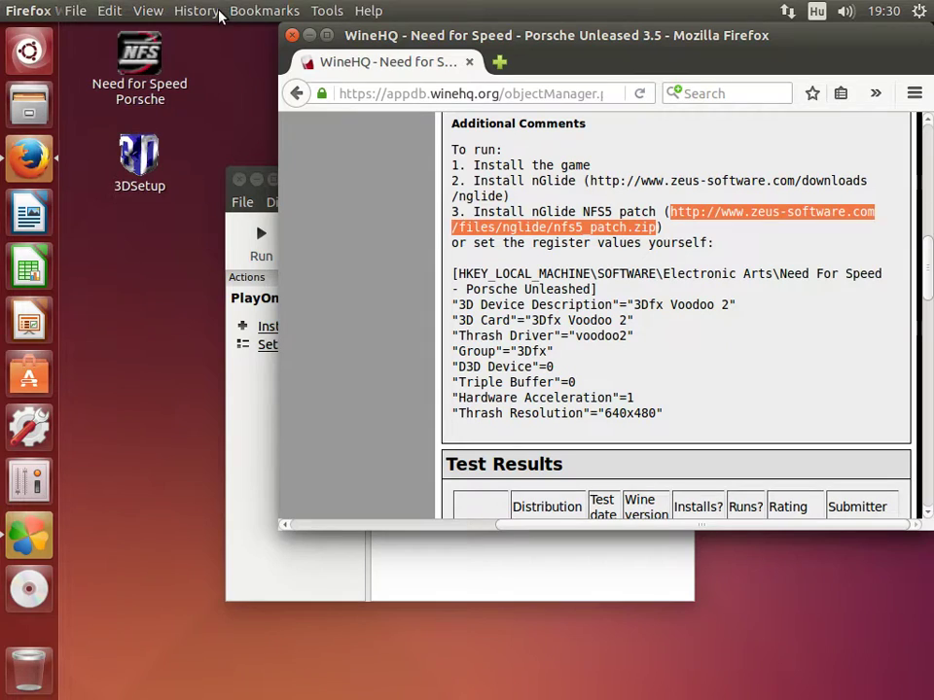
pyautogui.click(327, 11)
pyautogui.click(331, 30)
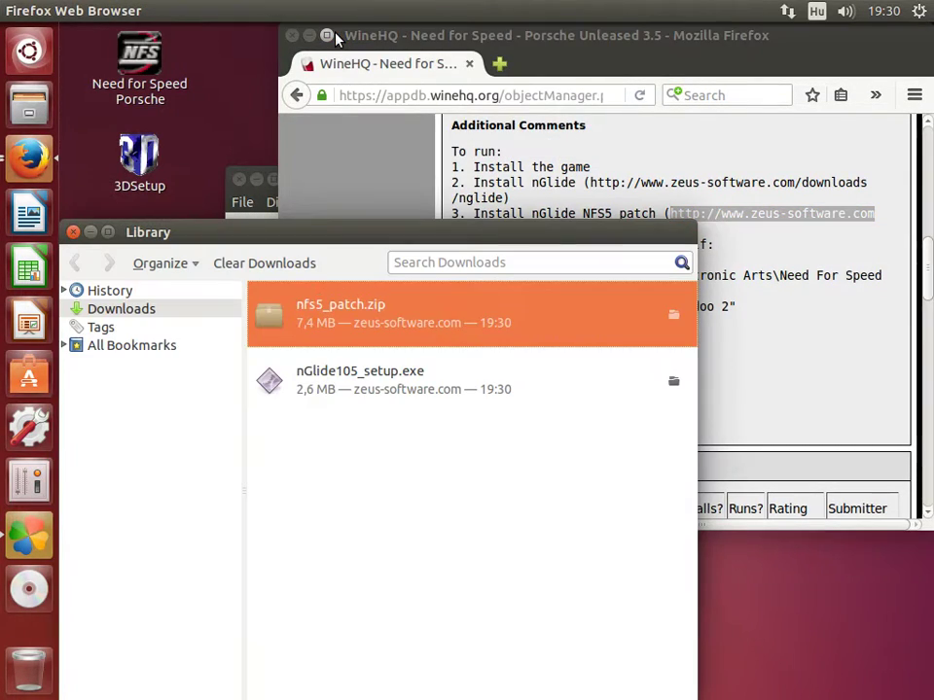
pyautogui.click(74, 233)
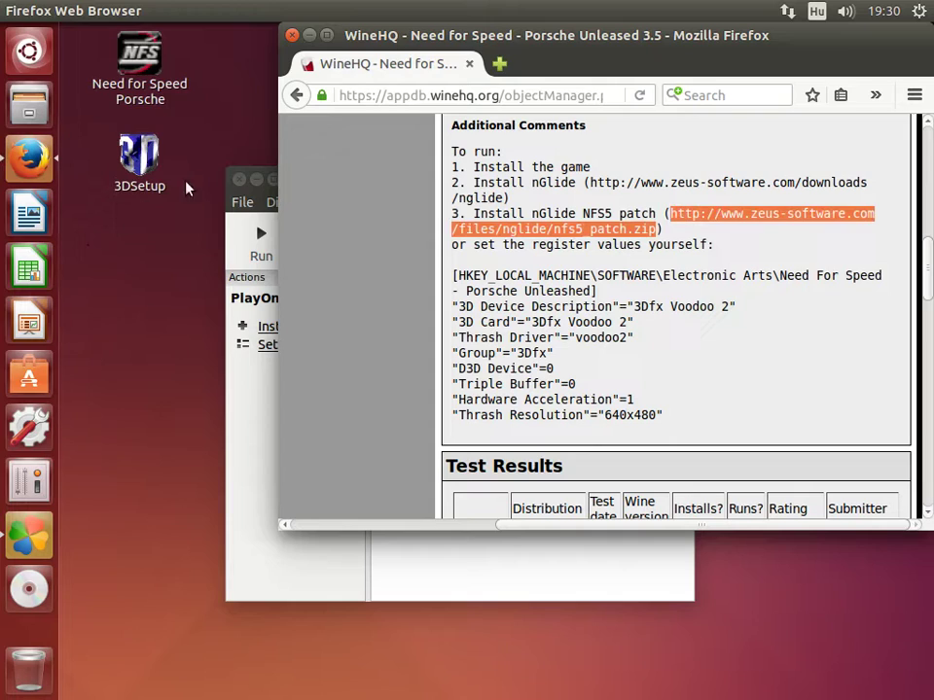
pyautogui.click(468, 64)
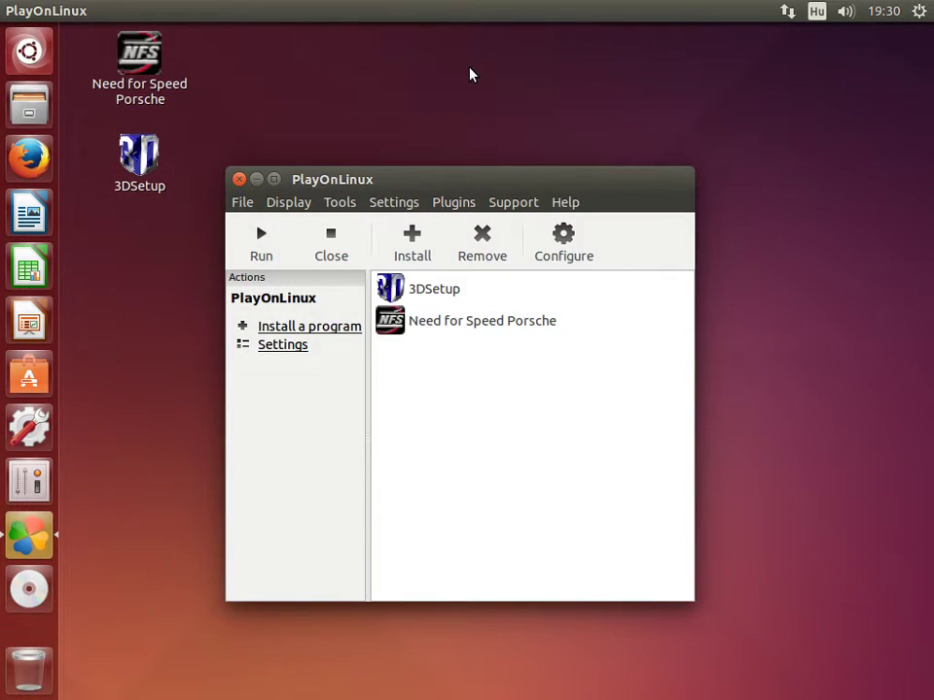
# Step: Open the configuration of Need for Speed Porsche and run nGlide105_setup.exe in its virtual drive
pyautogui.click(494, 323)
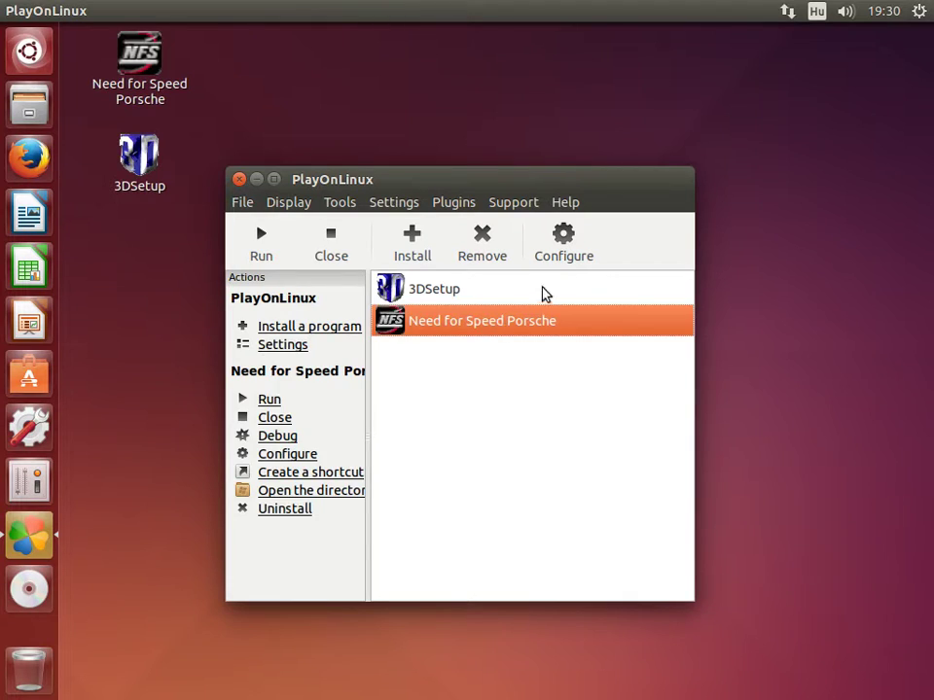
pyautogui.click(564, 243)
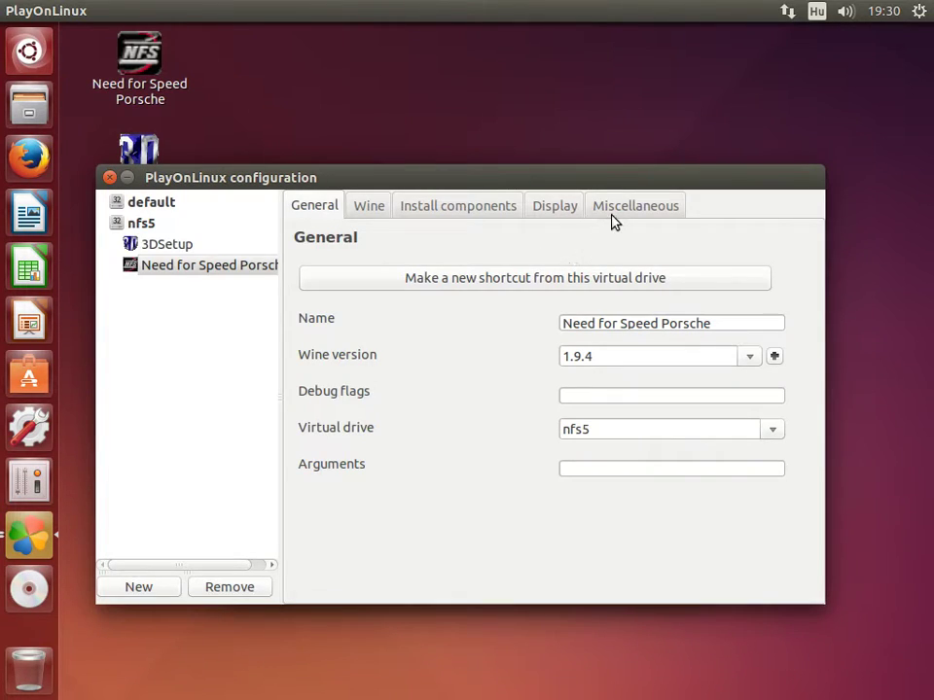
pyautogui.click(614, 216)
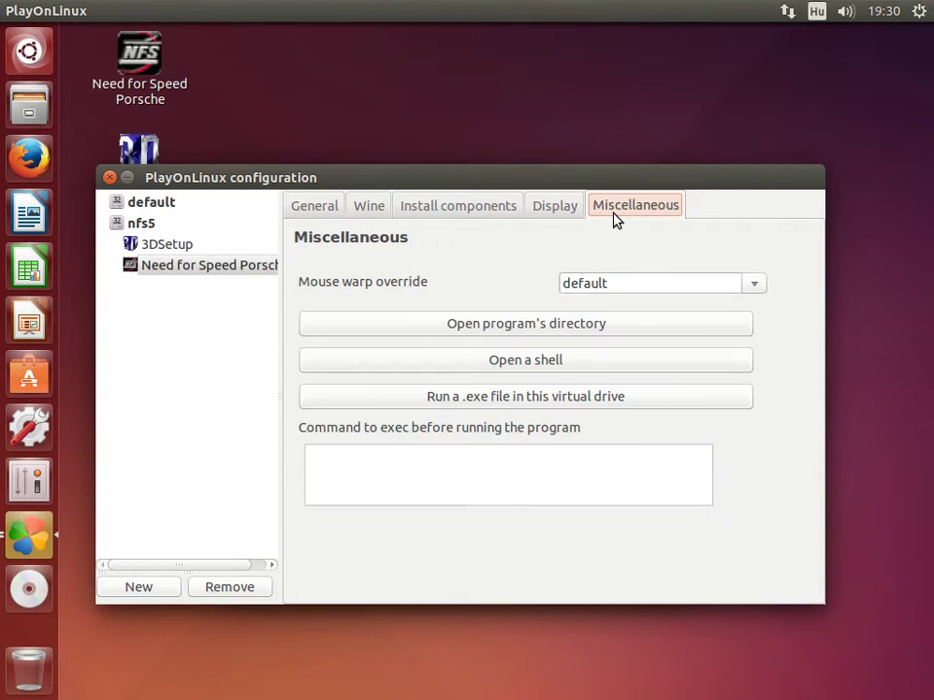
pyautogui.click(649, 399)
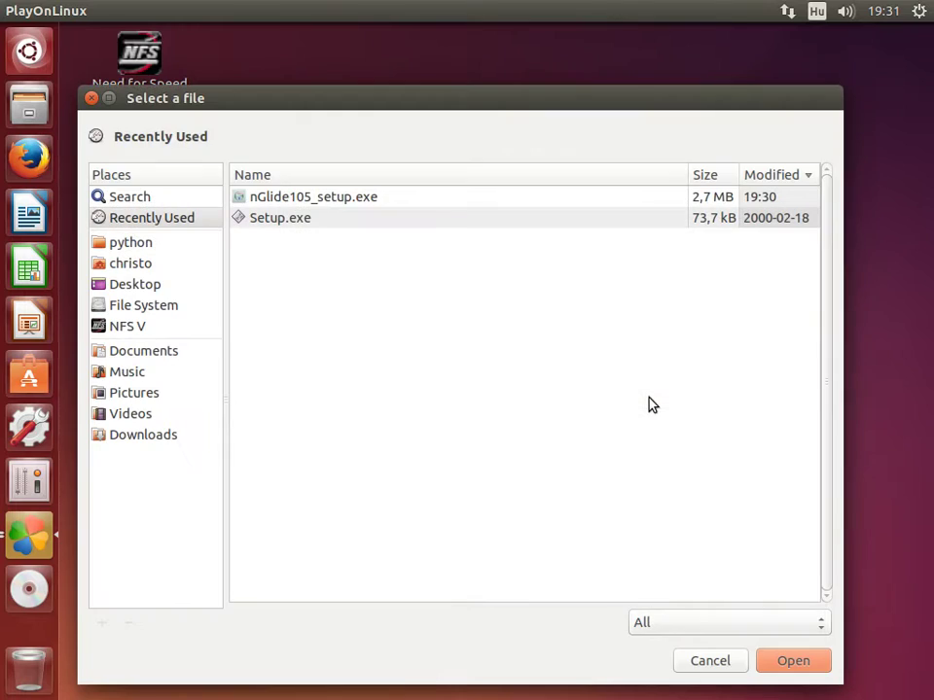
pyautogui.click(485, 199)
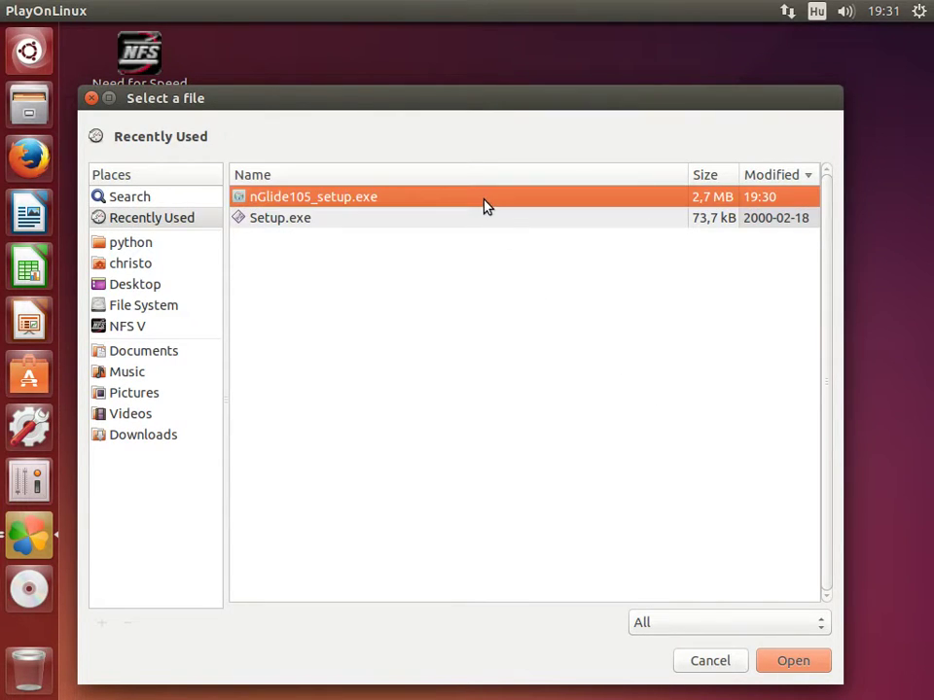
pyautogui.click(790, 662)
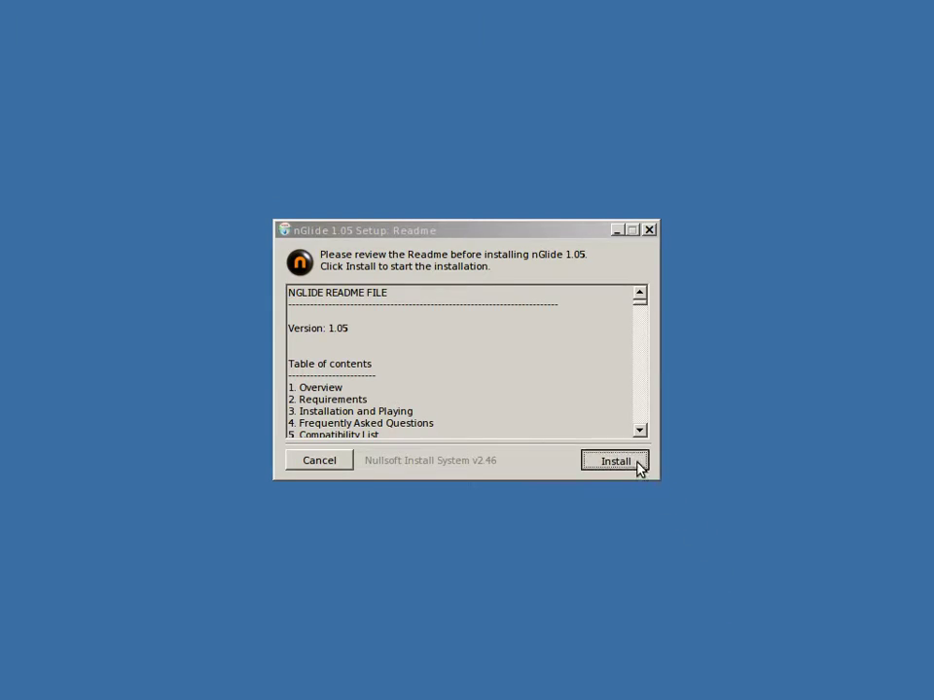
# Step: Install nGlide 1.05, finish its setup and close the PlayOnLinux configuration
pyautogui.click(638, 466)
pyautogui.click(638, 465)
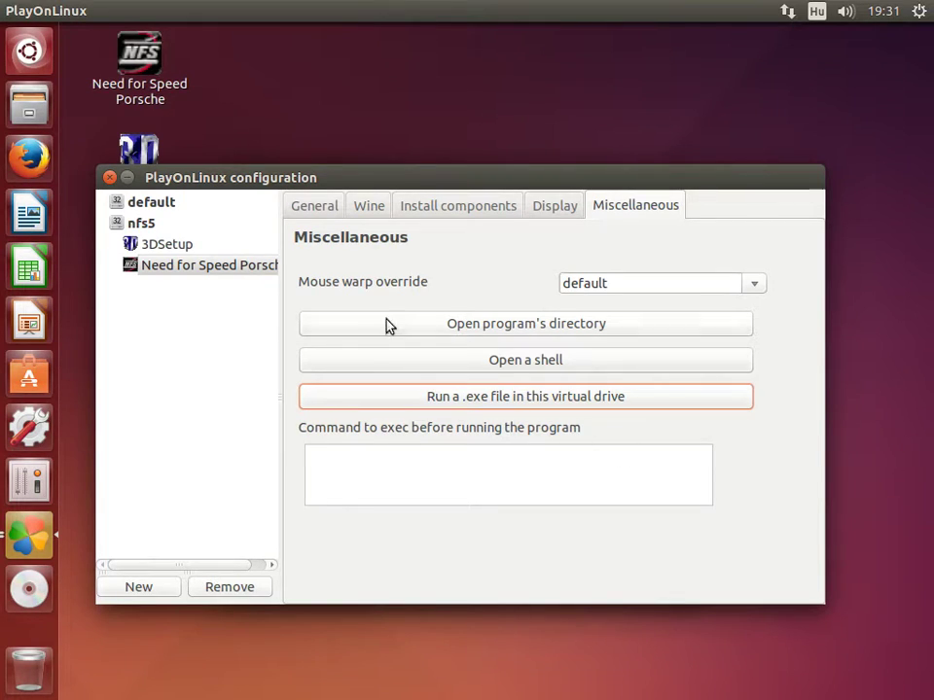
pyautogui.click(109, 178)
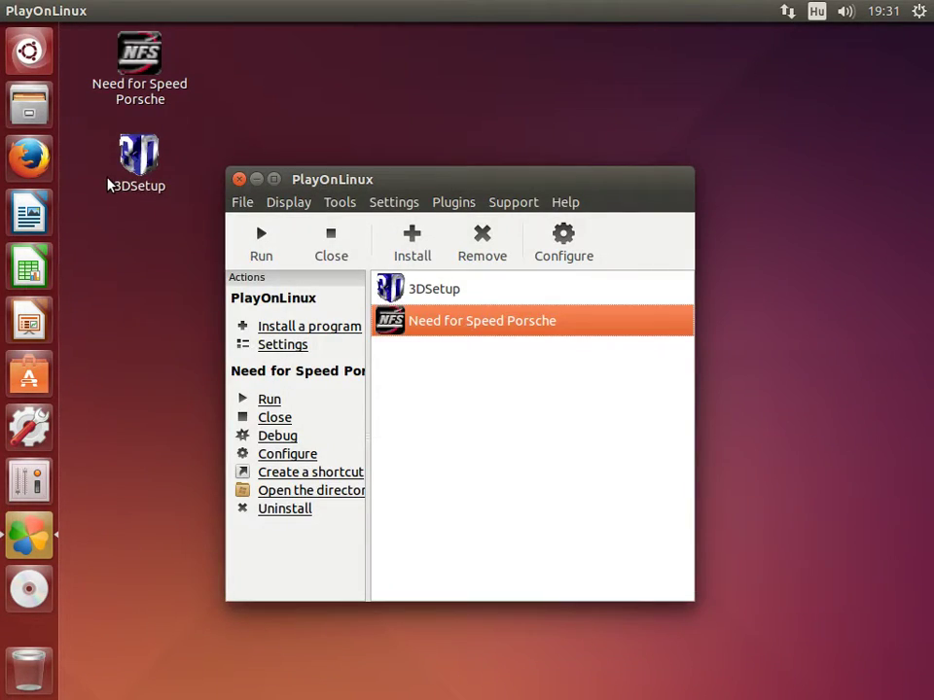
# Step: Open the installation directory of Need for Speed Porsche and show the Downloads folder in a second file window
pyautogui.click(329, 494)
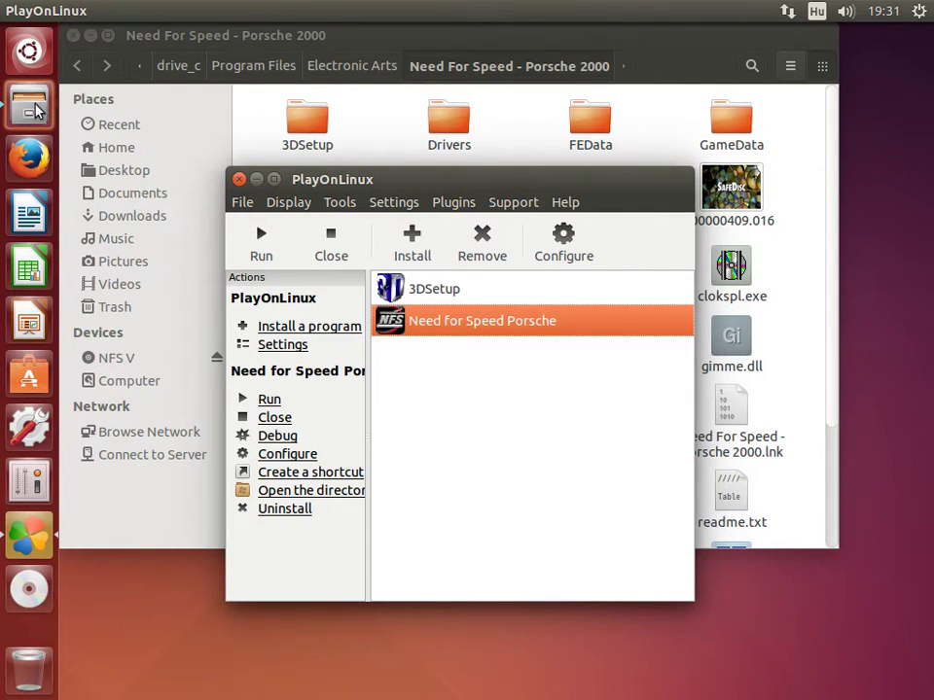
pyautogui.rightClick(34, 110)
pyautogui.click(93, 128)
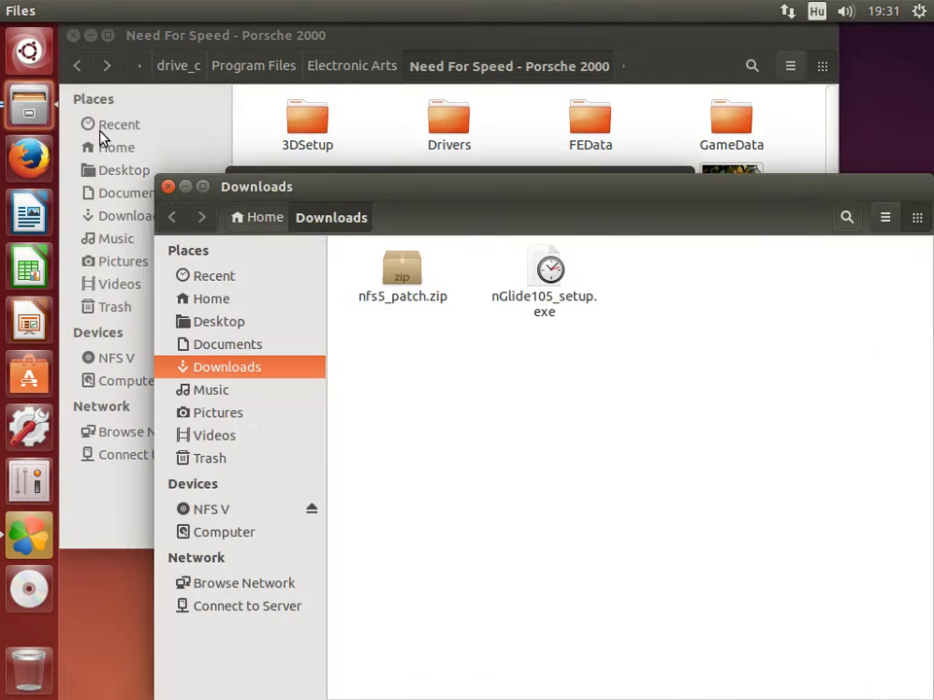
# Step: Extract nfs5_patch.zip within the Downloads folder and open the extracted nfs5_patch folder
pyautogui.rightClick(406, 275)
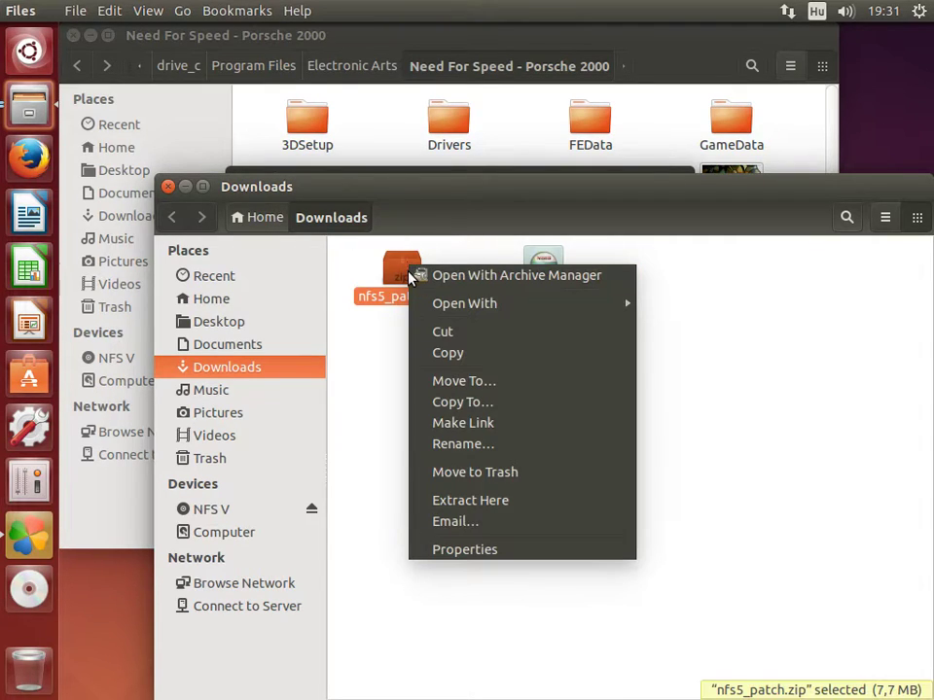
pyautogui.click(507, 502)
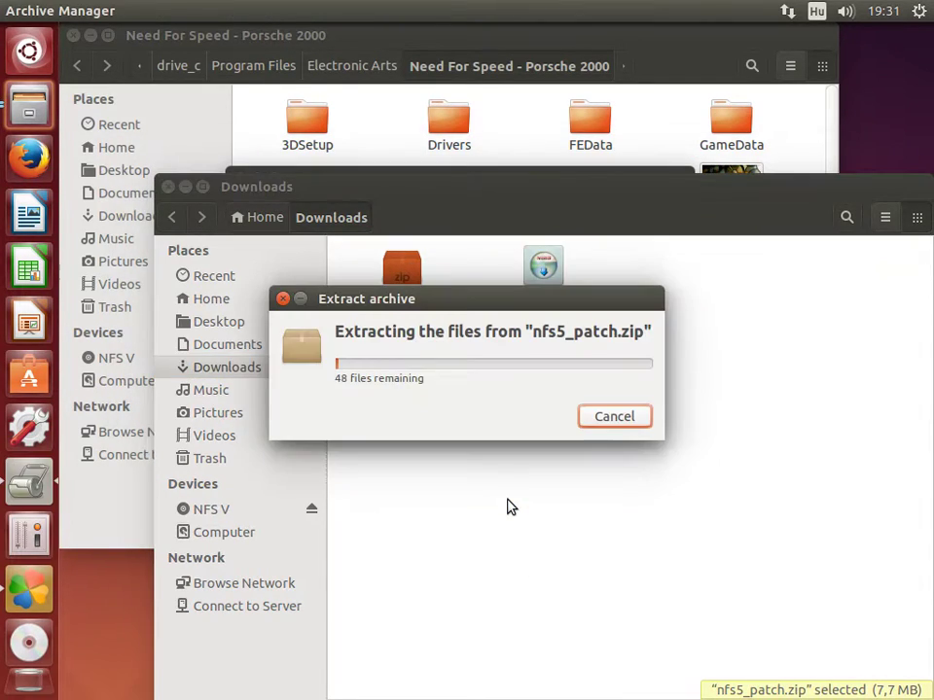
pyautogui.doubleClick(407, 275)
pyautogui.click(403, 273)
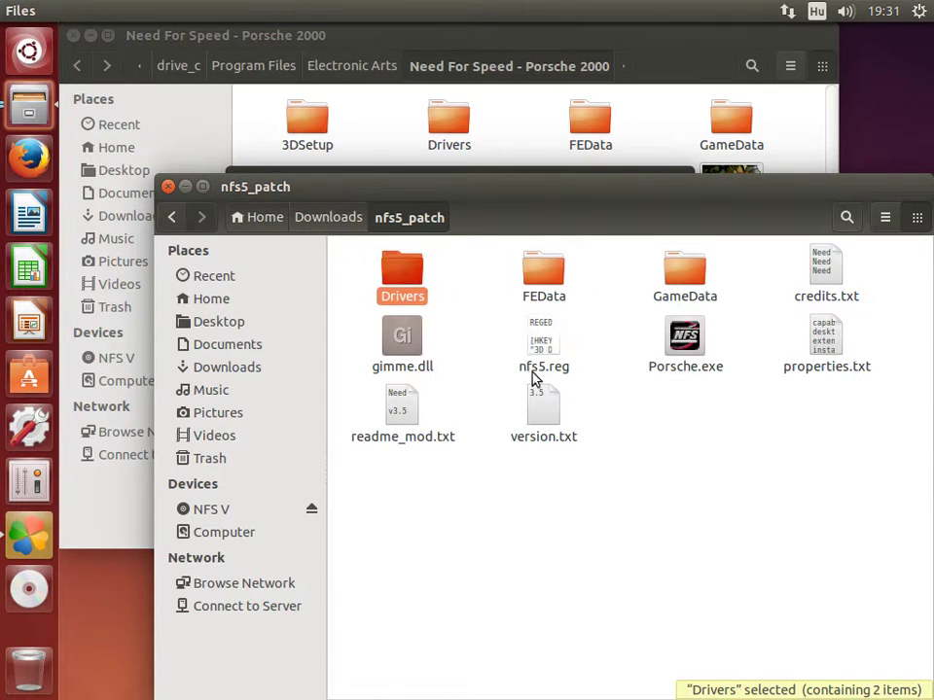
# Step: Copy all patch files into the Need For Speed - Porsche 2000 folder, merging folders and replacing all existing files, and close both file windows
pyautogui.hotkey('ctrl', 'a')
pyautogui.click(377, 121)
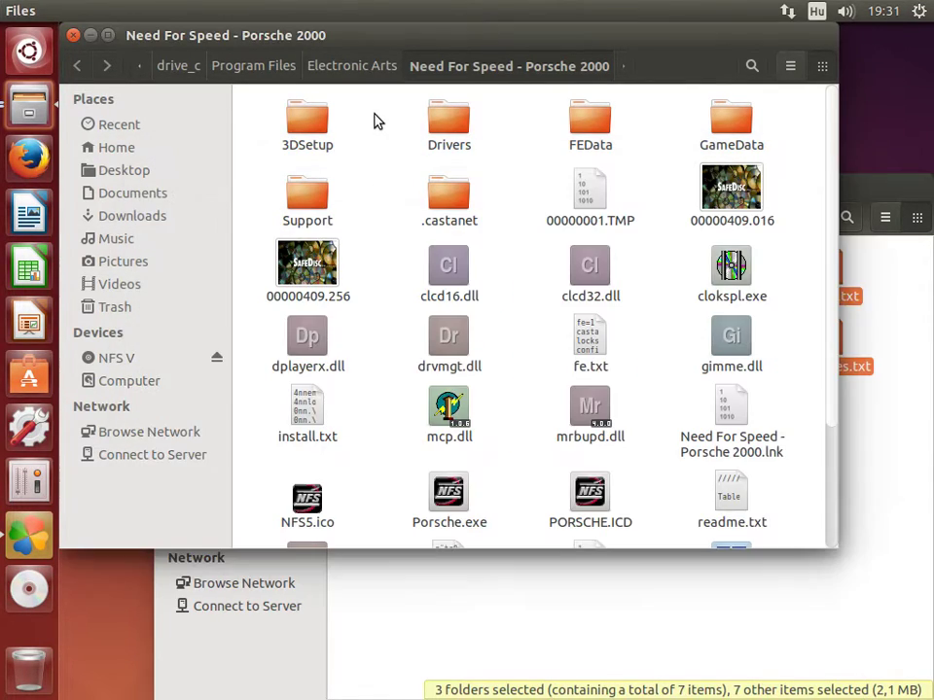
pyautogui.hotkey('ctrl', 'v')
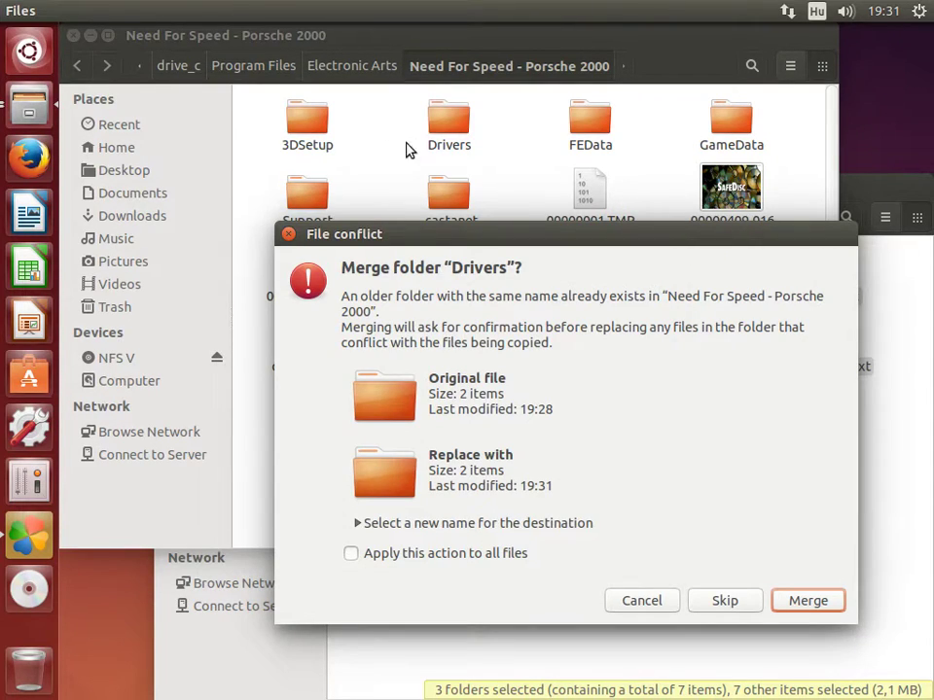
pyautogui.click(498, 560)
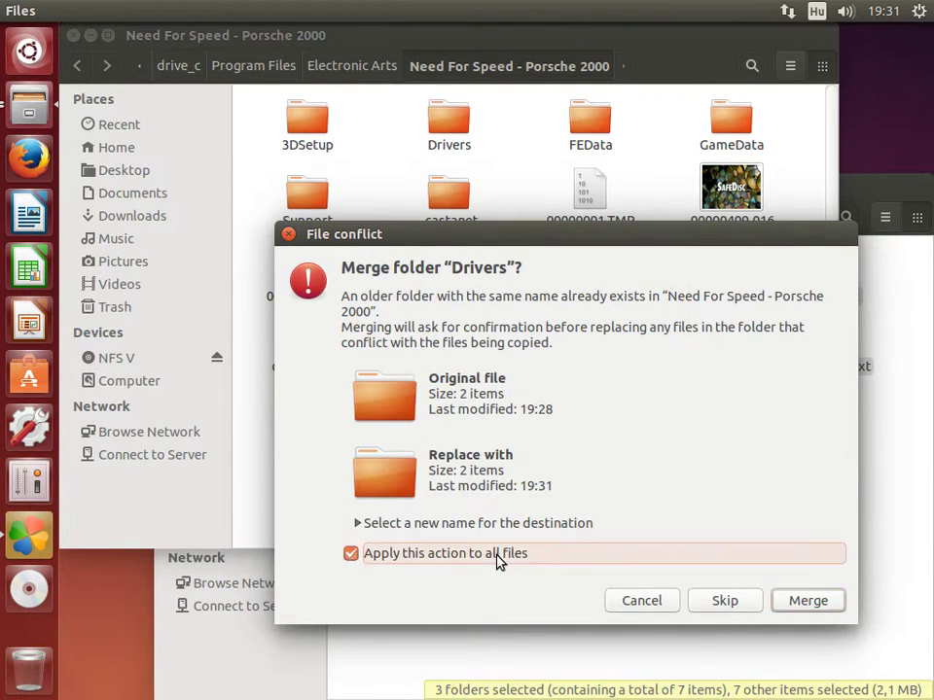
pyautogui.click(791, 605)
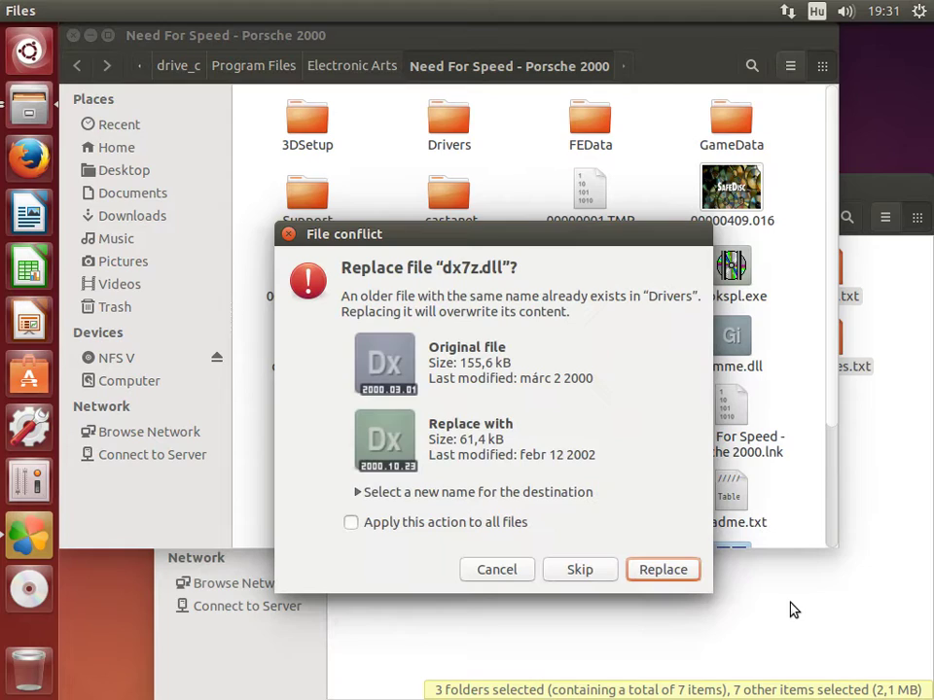
pyautogui.click(505, 523)
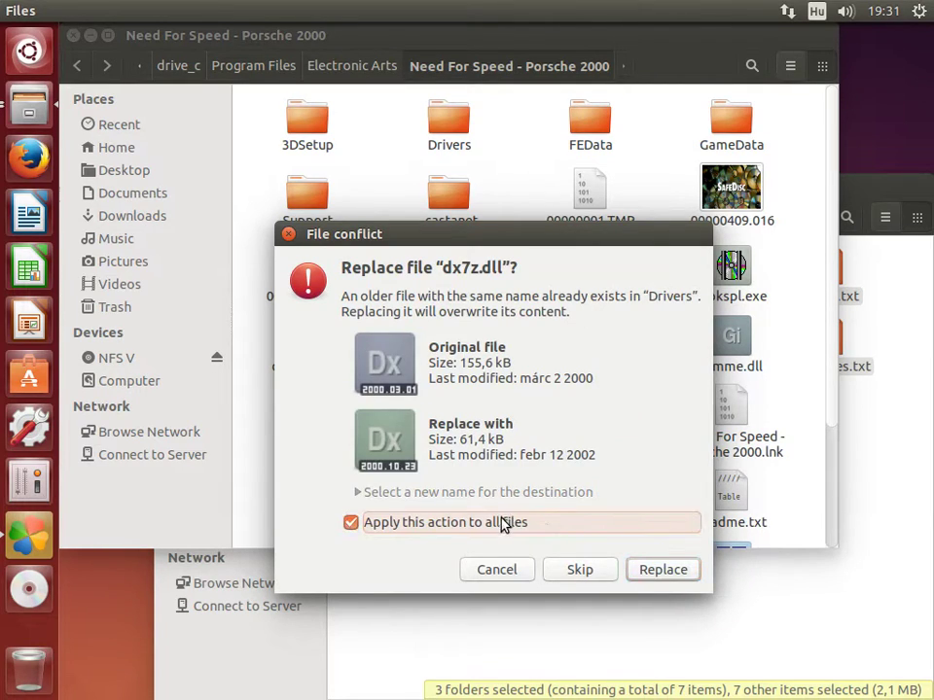
pyautogui.click(663, 570)
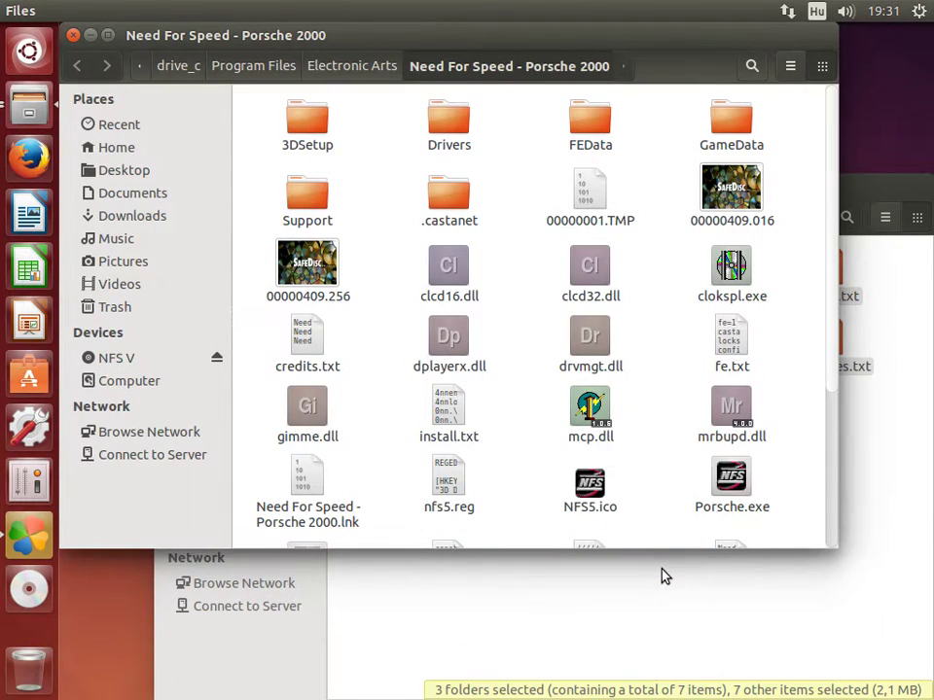
pyautogui.click(71, 37)
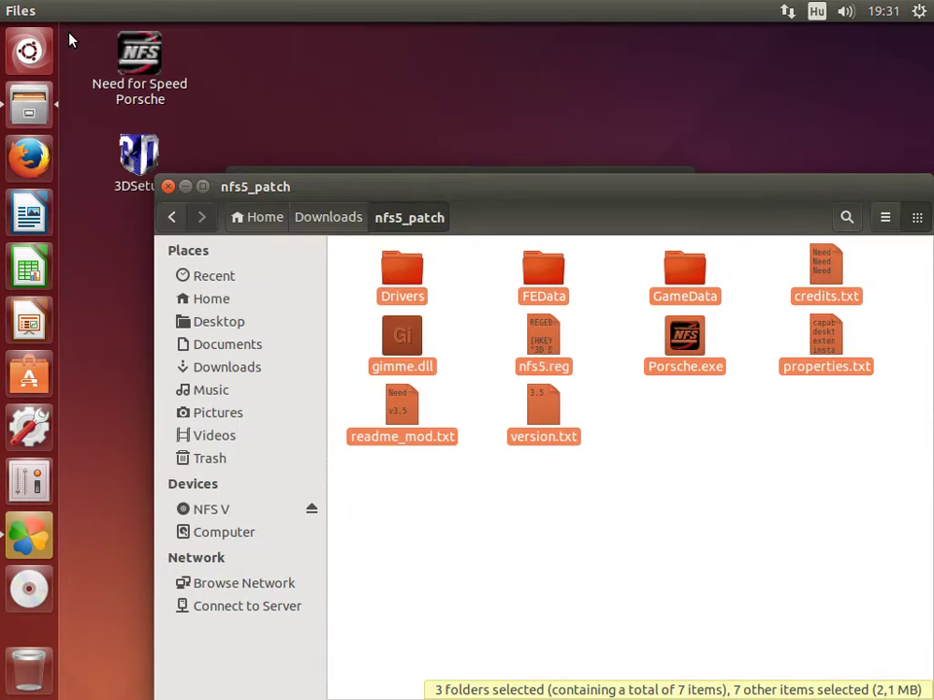
pyautogui.click(168, 187)
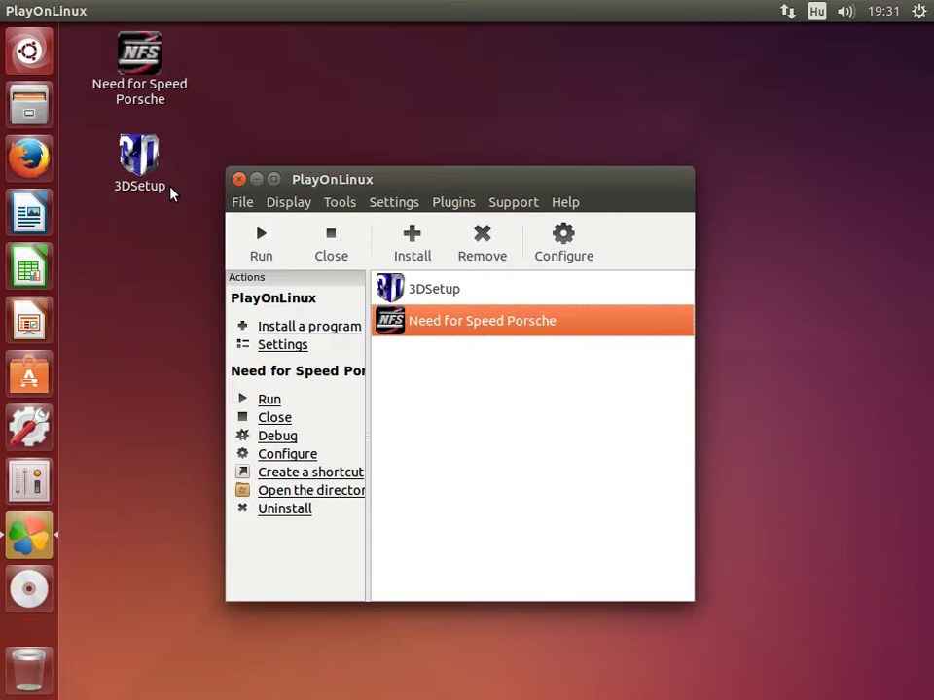
# Step: Run 3DSetup from PlayOnLinux and set the 3D graphics renderer to the first NVIDIA GeForce 8800 GTX entry
pyautogui.click(434, 292)
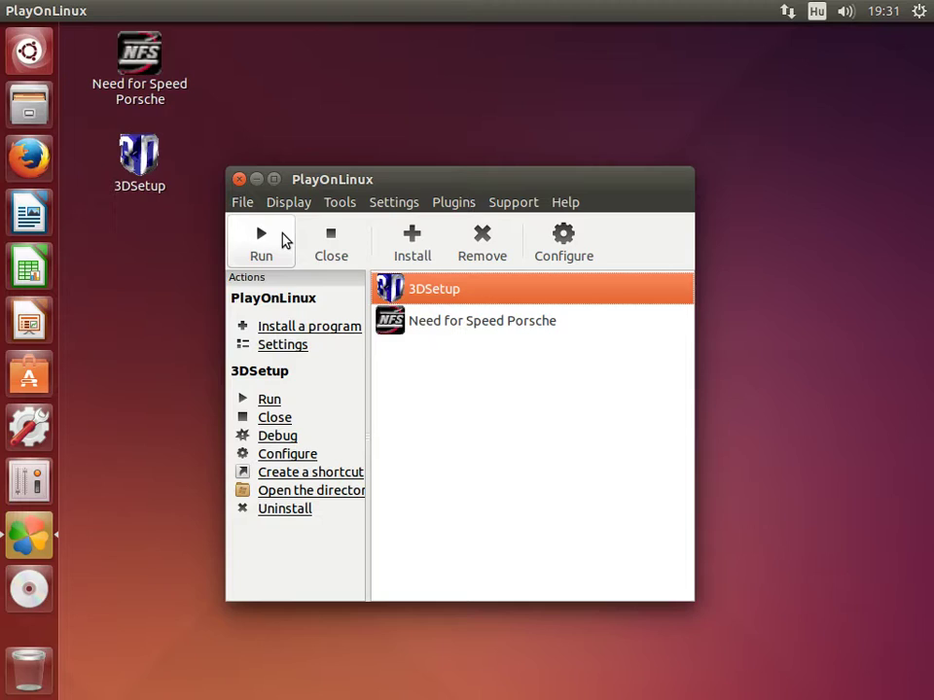
pyautogui.click(283, 240)
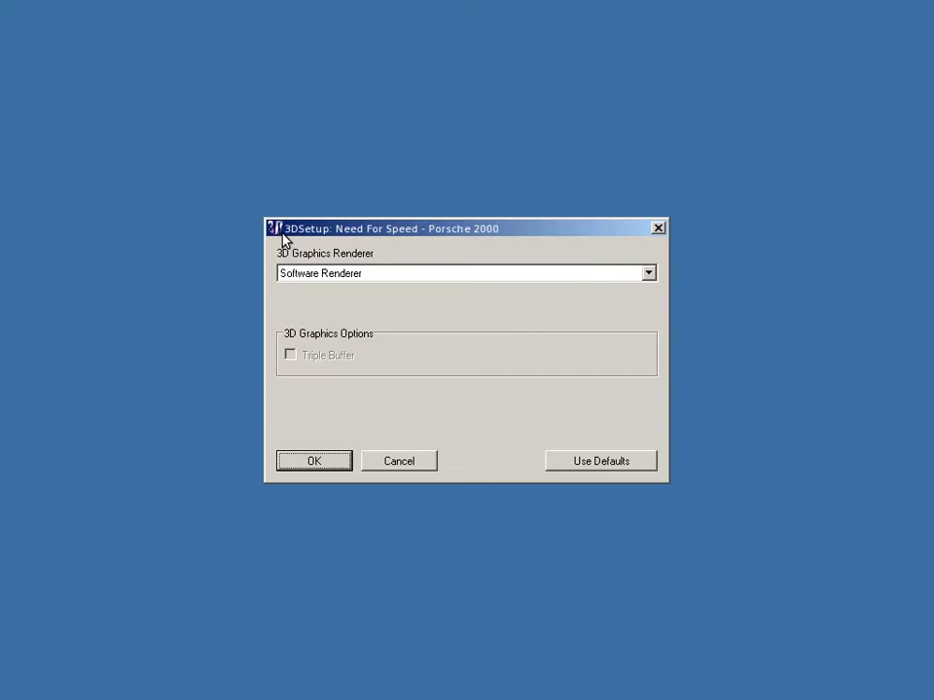
pyautogui.click(369, 275)
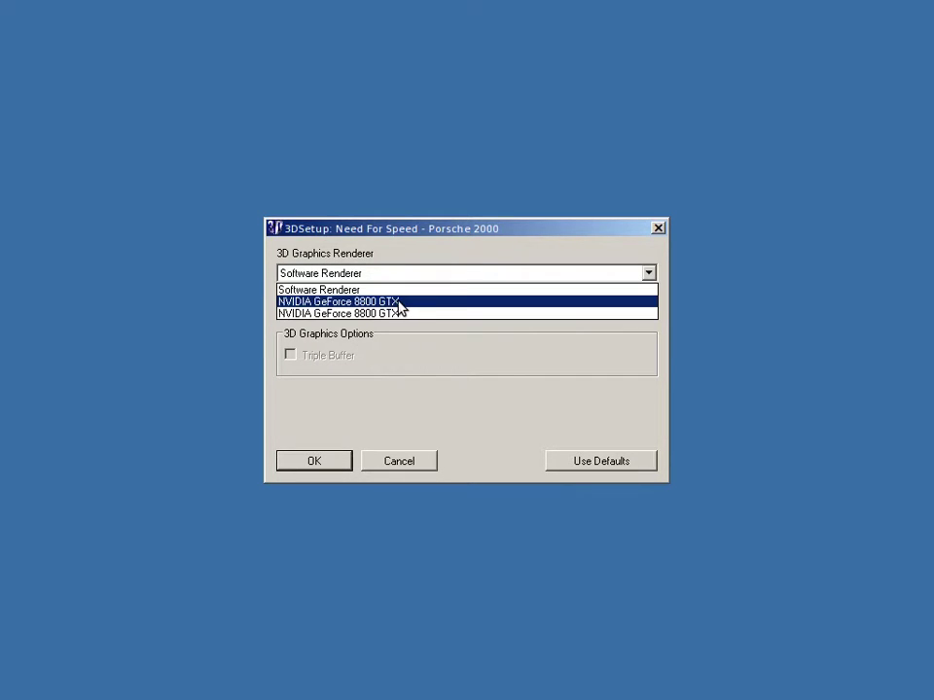
pyautogui.click(409, 302)
pyautogui.click(338, 462)
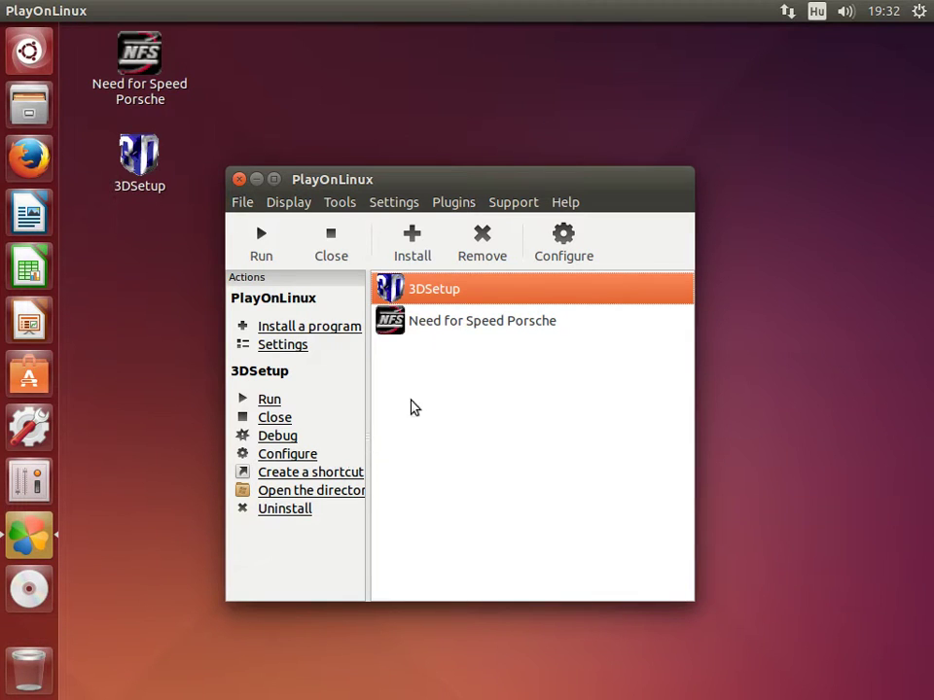
# Step: Launch Need for Speed Porsche from PlayOnLinux and turn up the system sound volume
pyautogui.click(457, 324)
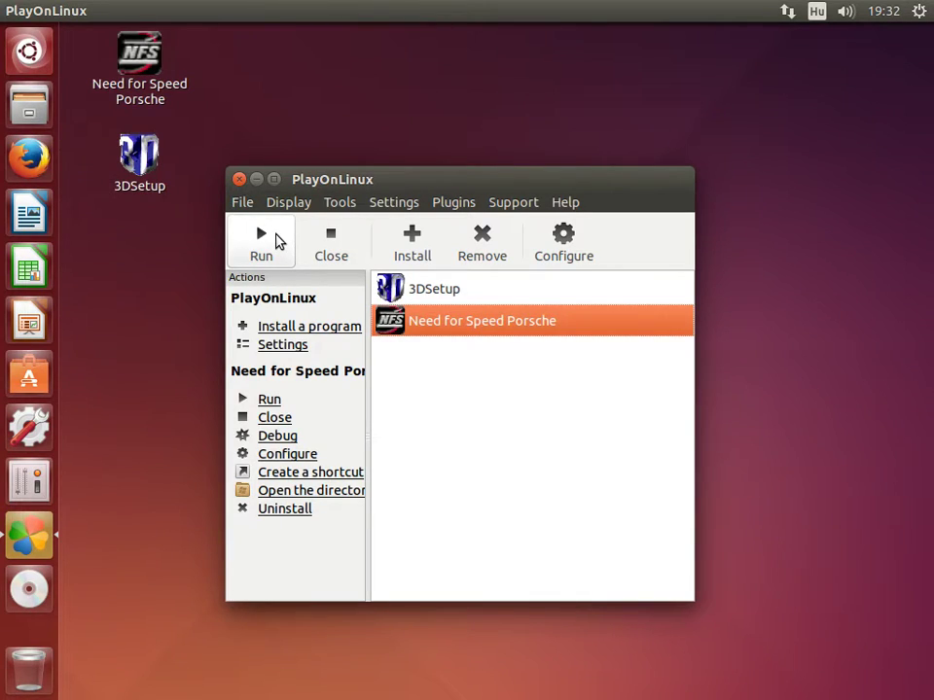
pyautogui.click(278, 241)
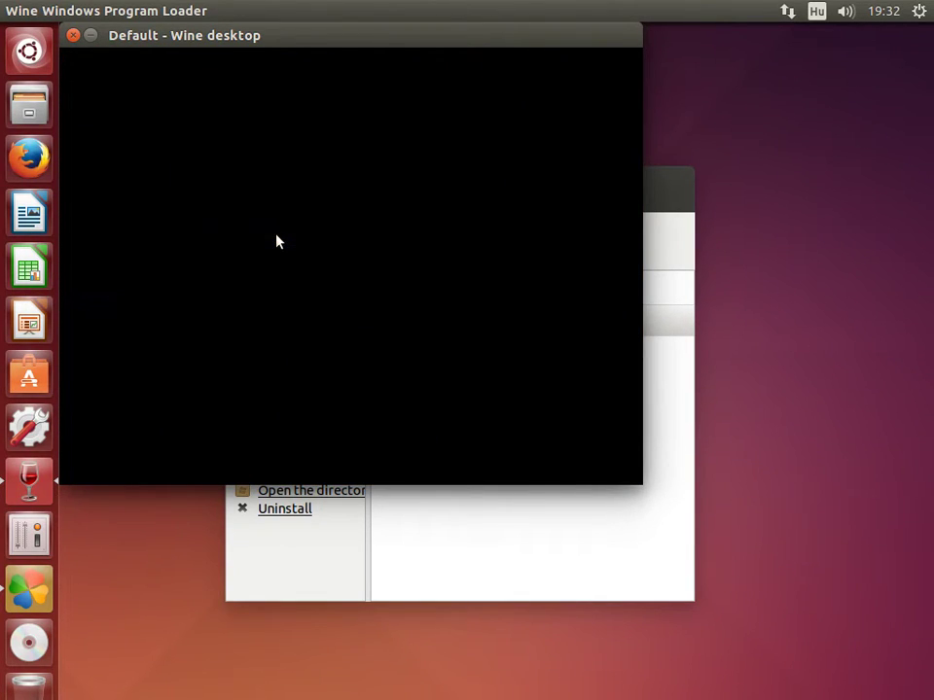
pyautogui.click(844, 17)
pyautogui.click(923, 62)
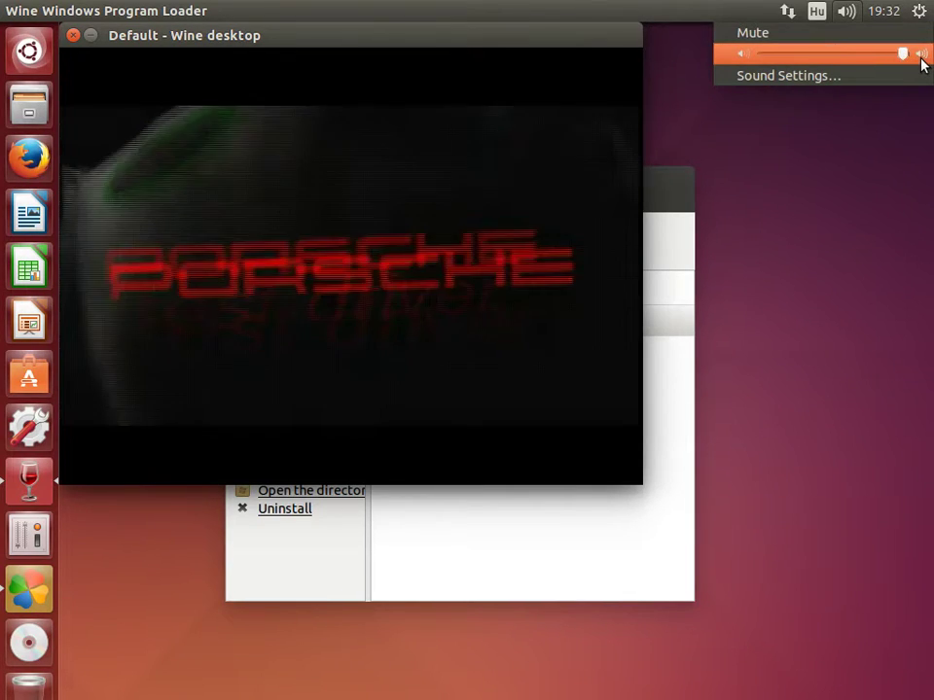
pyautogui.click(879, 137)
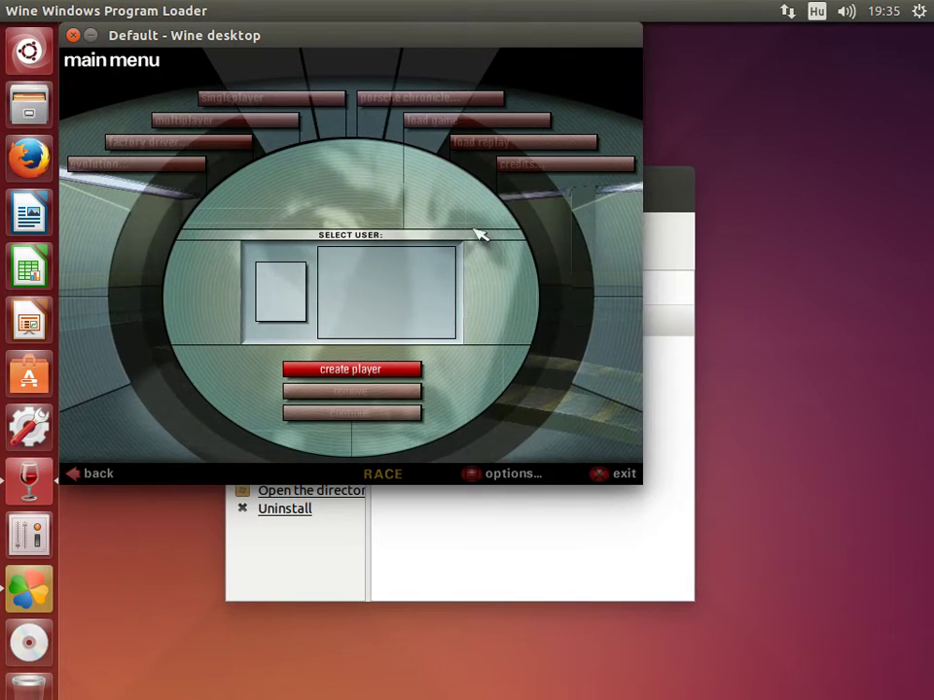
# Step: Create a player profile in the game by entering the player's name and choosing the fourth driver portrait in the upper row
pyautogui.click(395, 370)
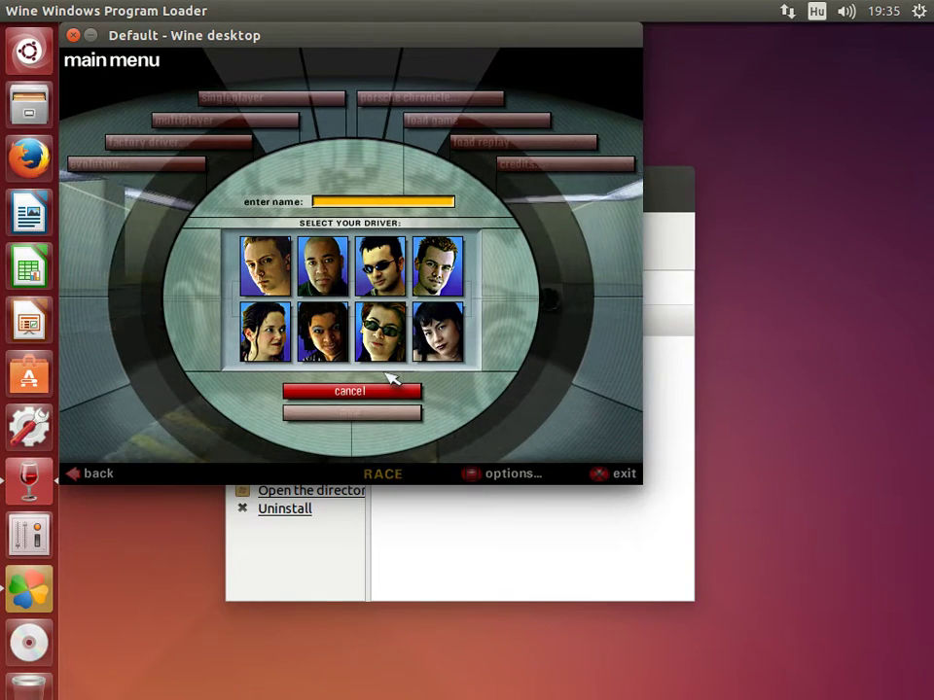
pyautogui.write('christo')
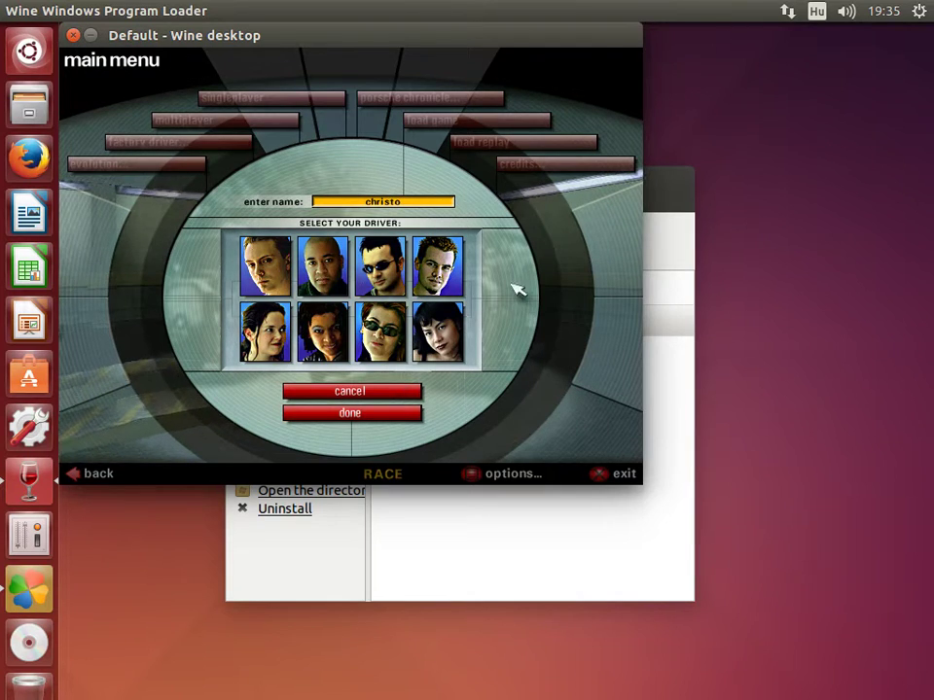
pyautogui.click(455, 261)
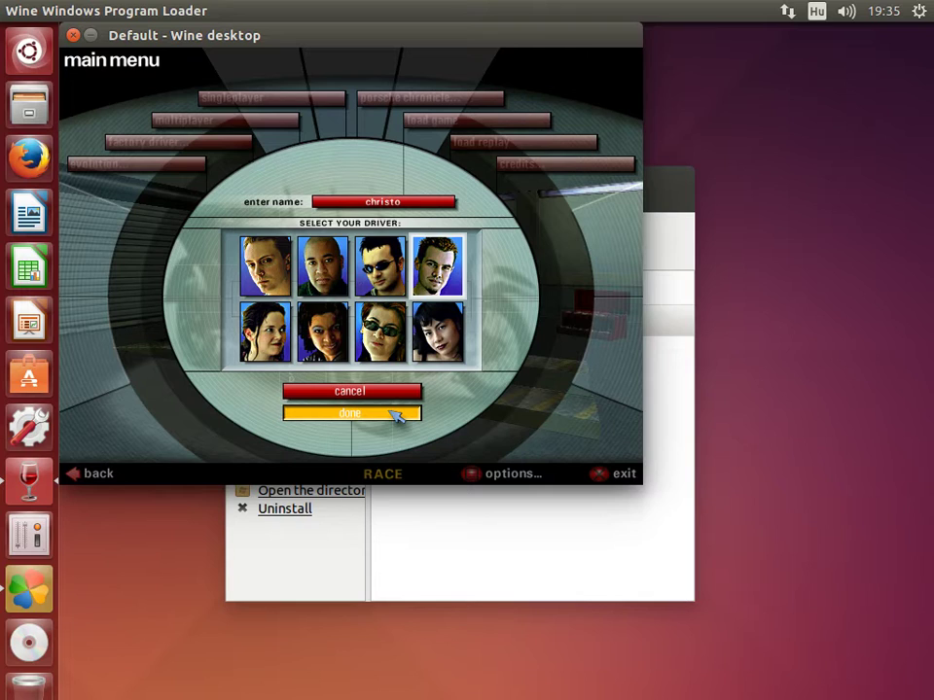
pyautogui.click(394, 415)
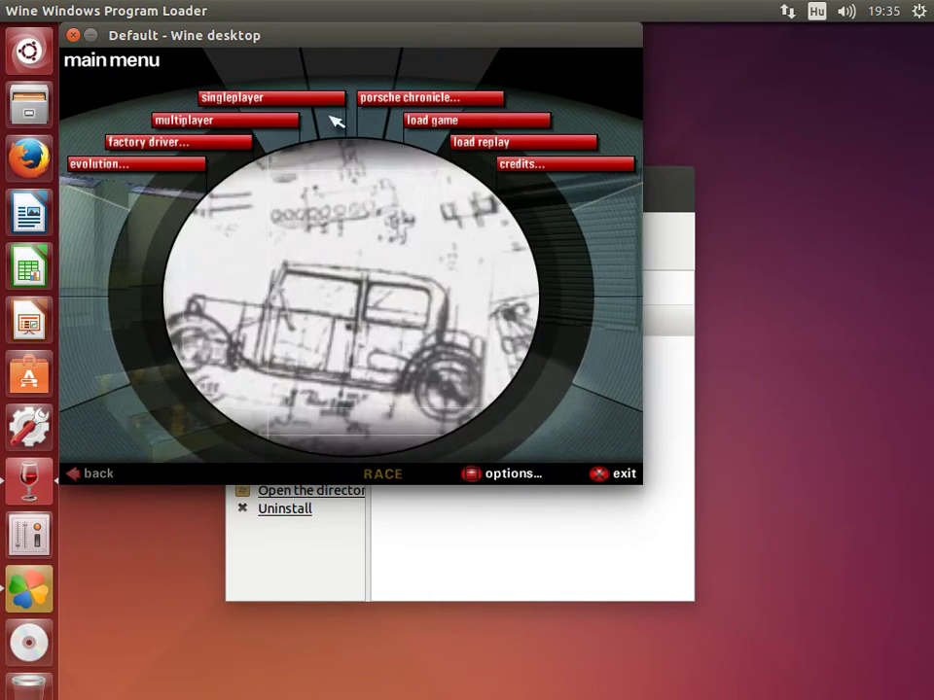
# Step: Set up a single-player quick race with the '98 911 GT3 Cup as the car
pyautogui.click(330, 100)
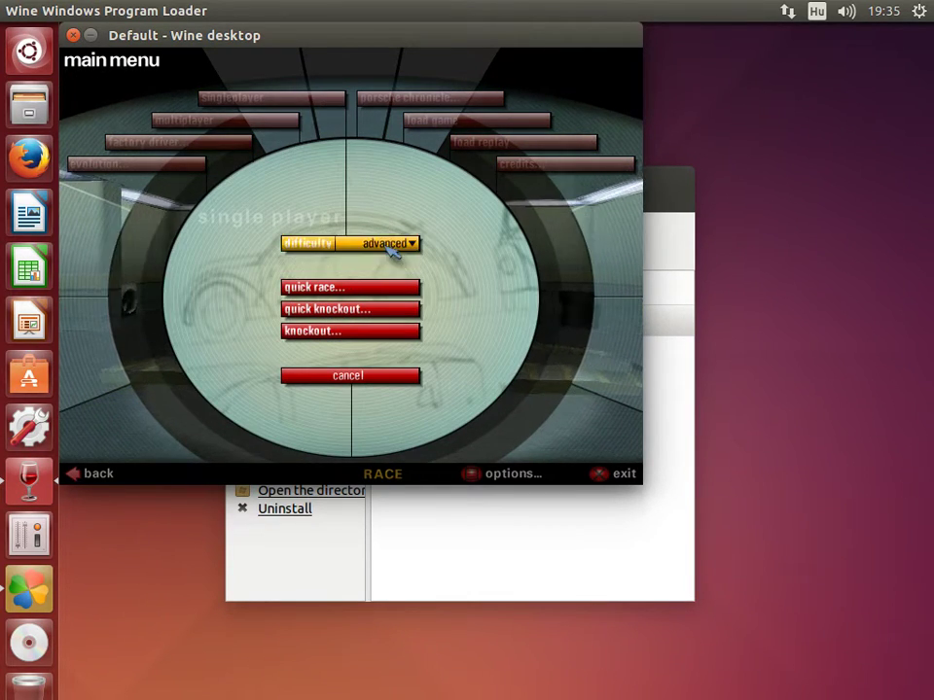
pyautogui.click(402, 298)
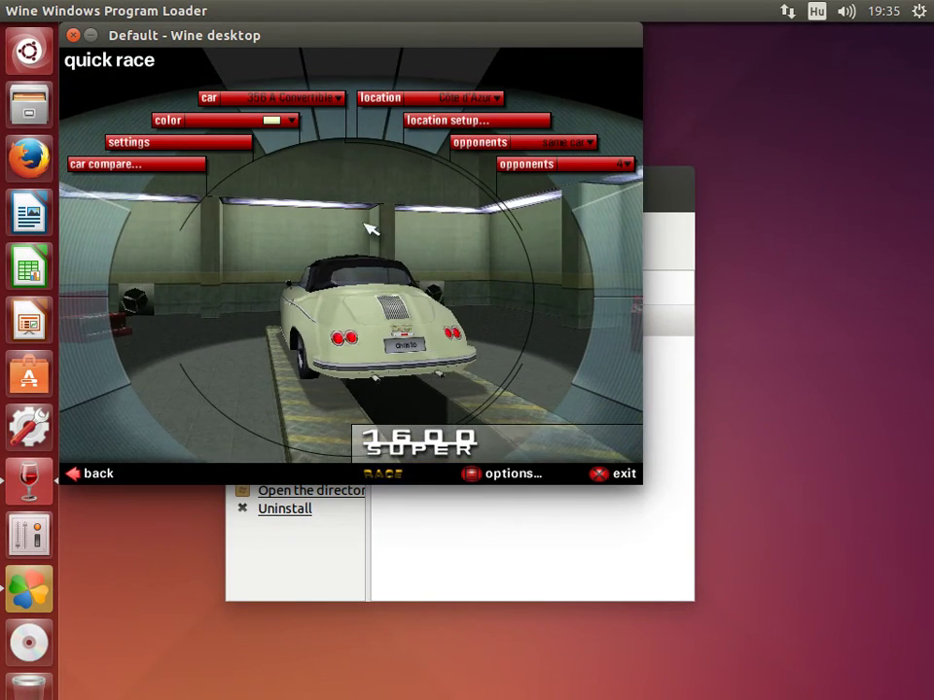
pyautogui.click(307, 101)
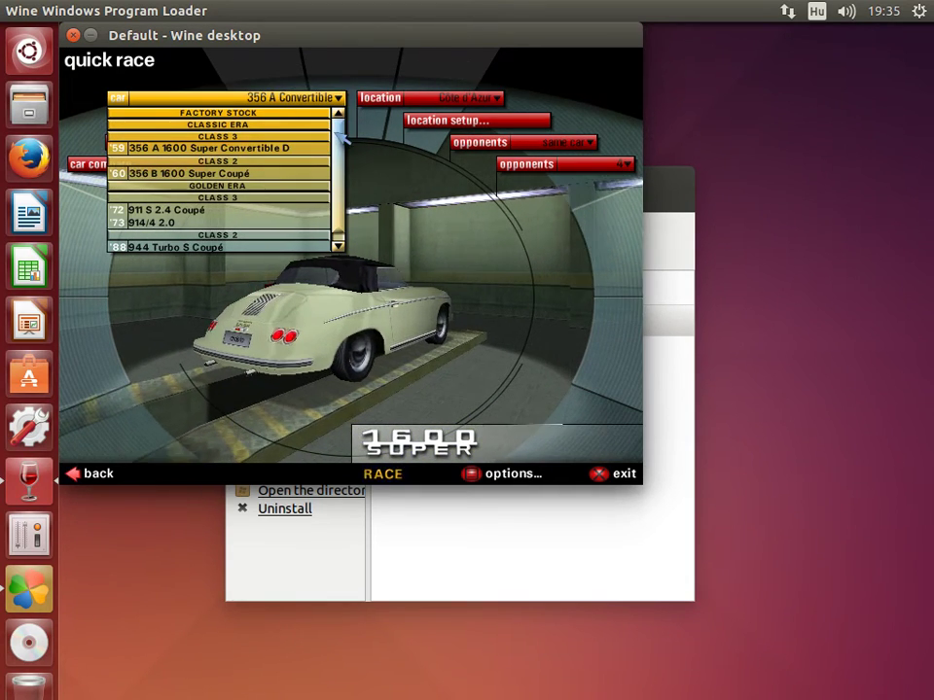
pyautogui.scroll(-8, 341, 136)
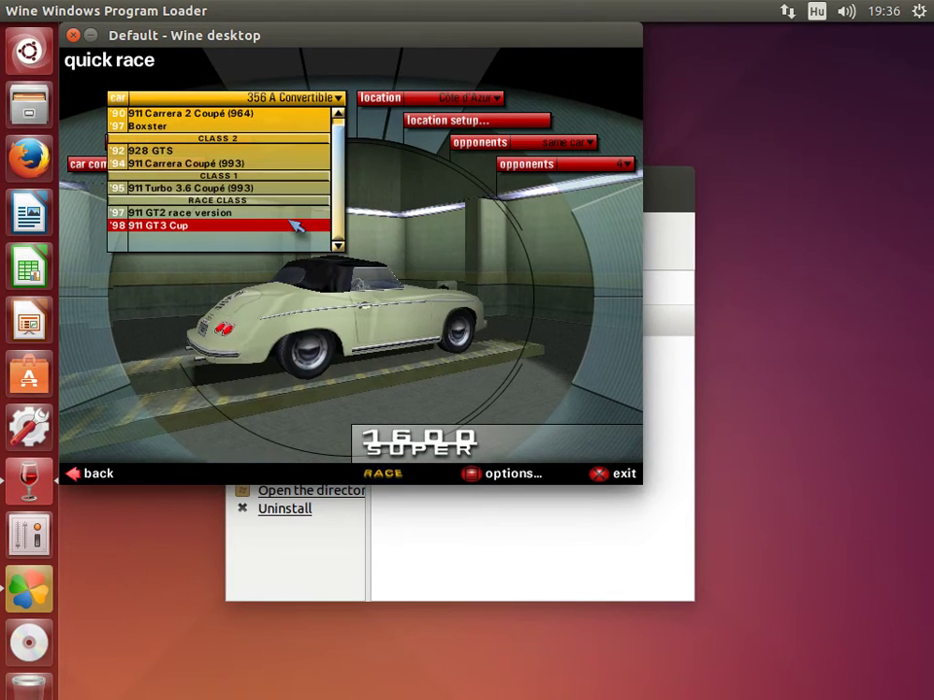
pyautogui.click(281, 228)
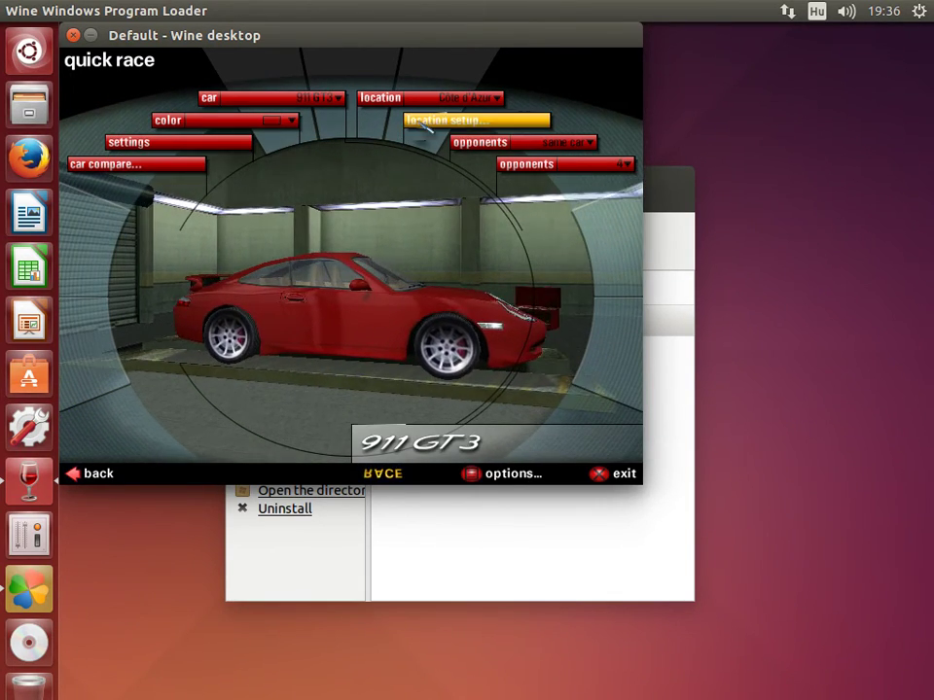
# Step: Choose Pyrénées as the quick race location and start the race
pyautogui.click(442, 99)
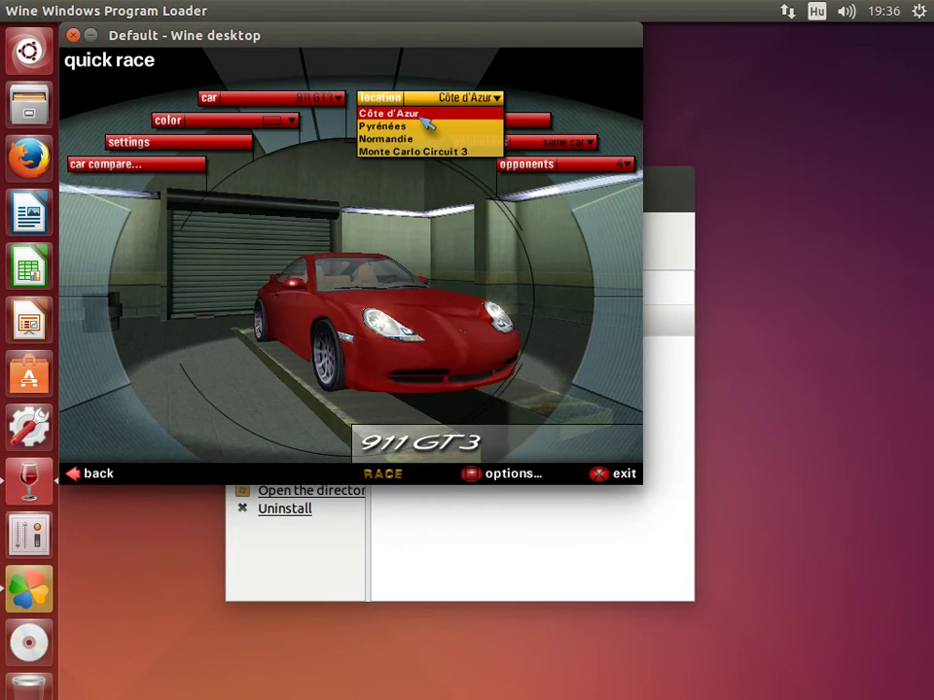
pyautogui.click(425, 128)
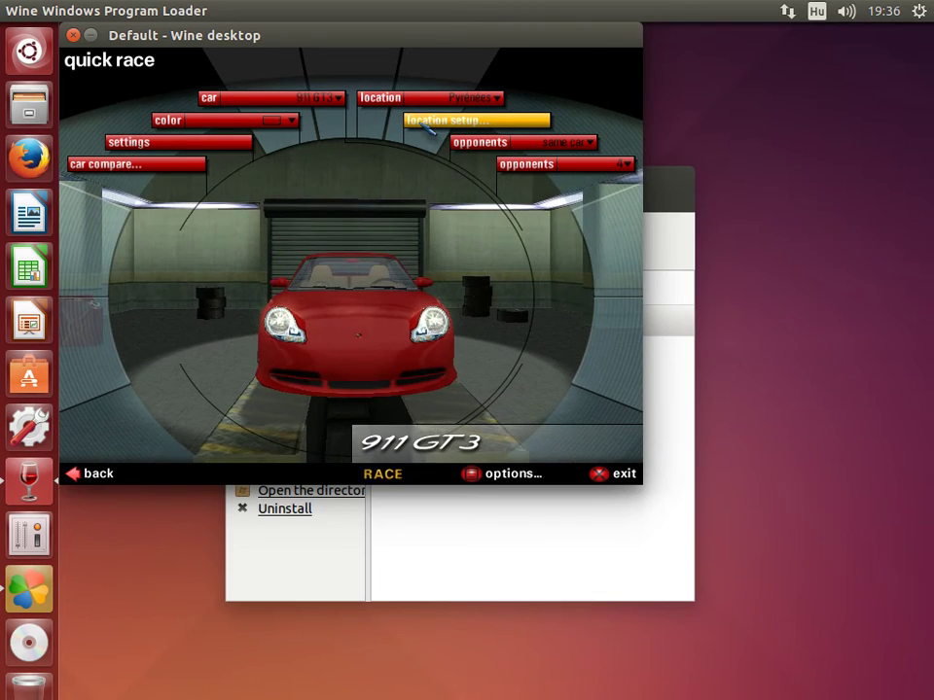
pyautogui.click(384, 474)
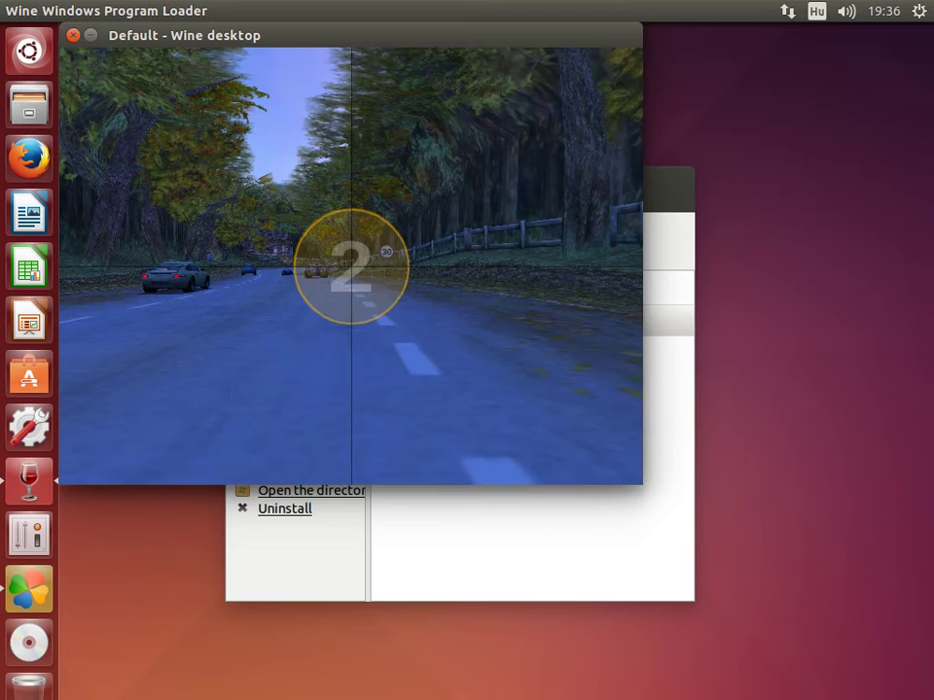
# Step: Pause and quit the race, exiting the game to Windows and confirming the exit
pyautogui.press('Escape')
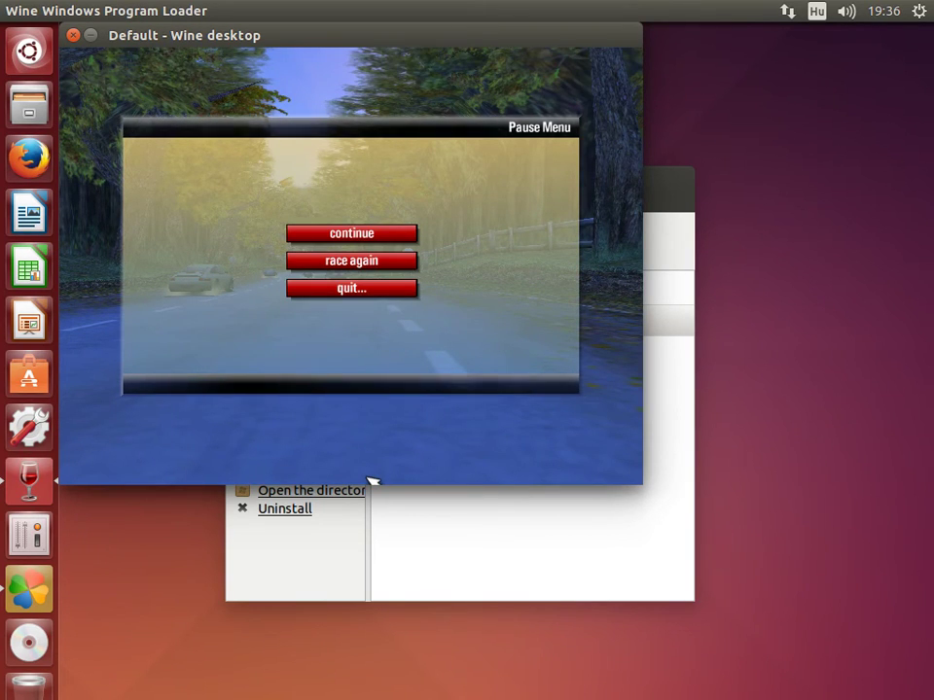
pyautogui.click(402, 289)
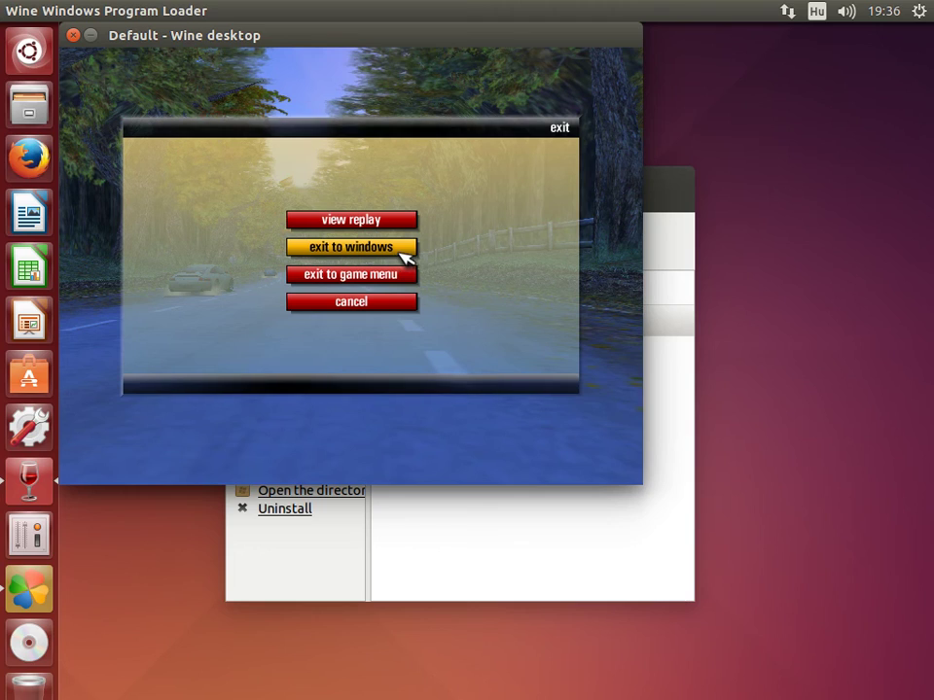
pyautogui.click(407, 251)
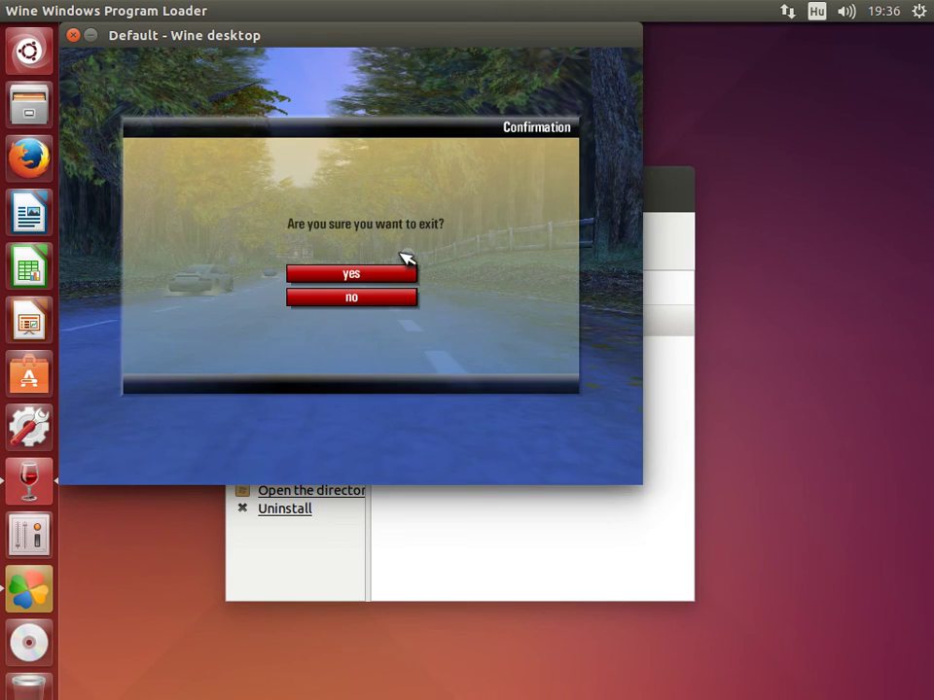
pyautogui.click(386, 273)
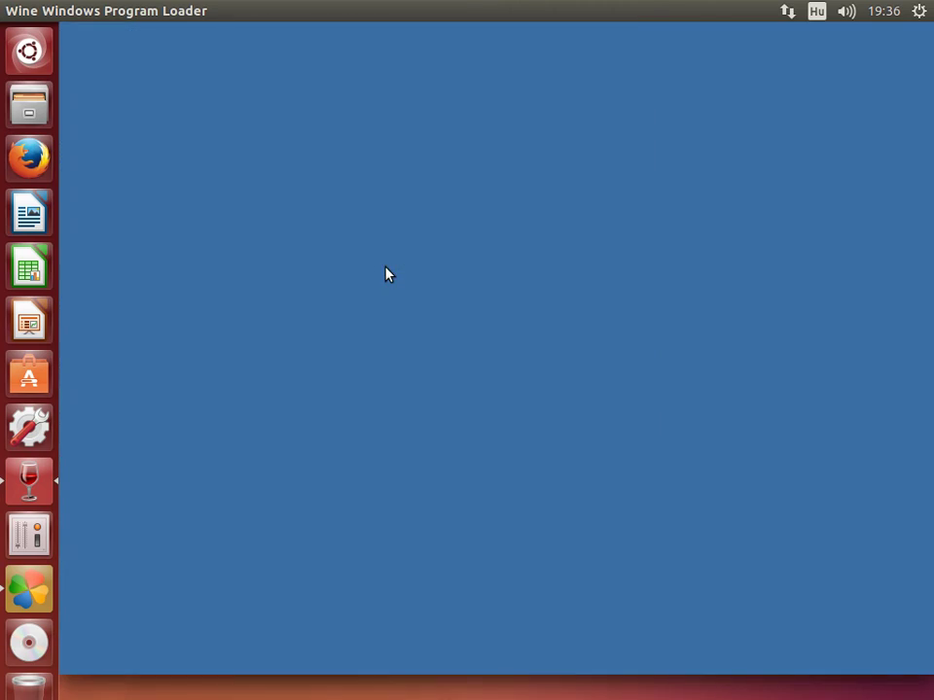